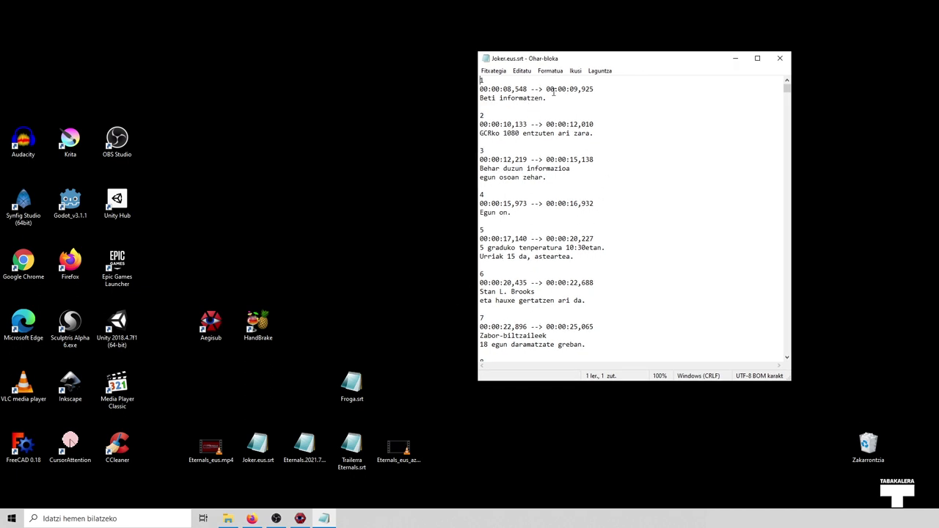
Close the subtitle text file and open Joker.eus.srt from the desktop in Aegisub
left_click(780, 58)
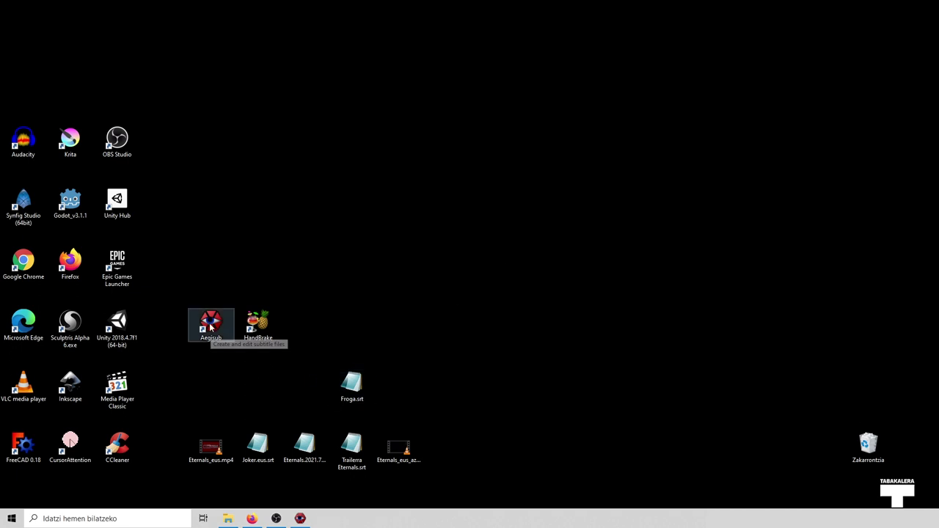
left_click(257, 455)
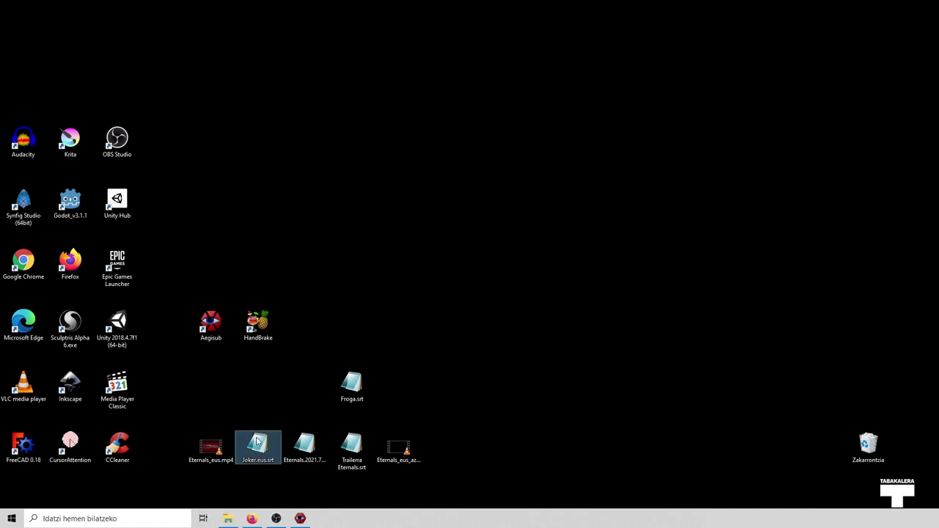
right_click(258, 454)
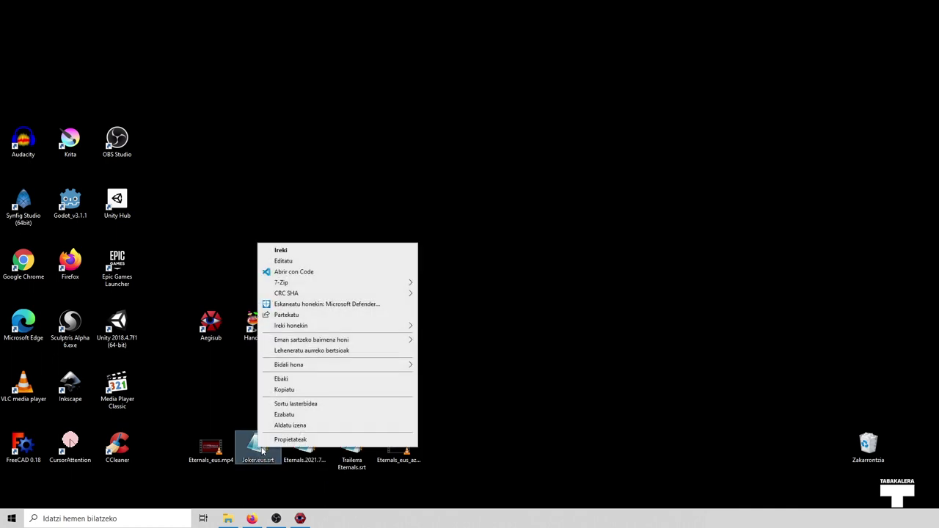
mouse_move(399, 328)
left_click(455, 327)
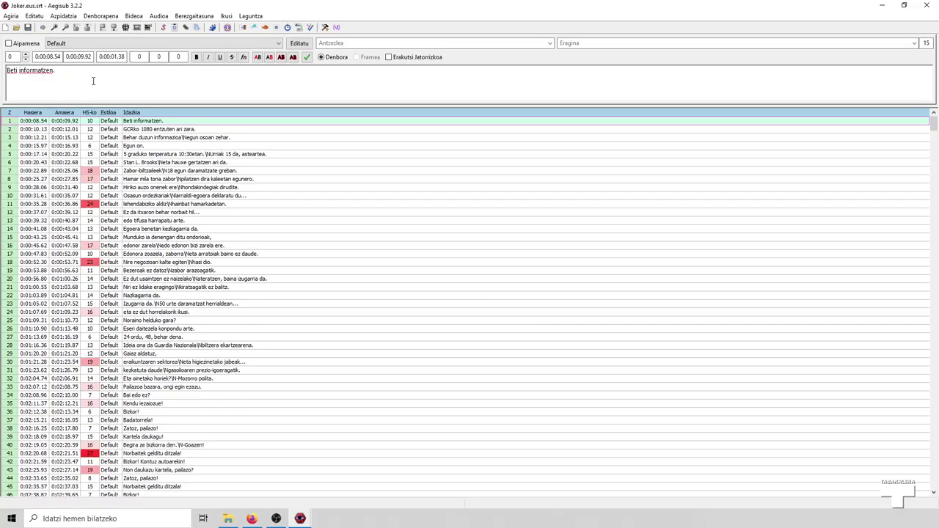
Examine the timings and characters-per-second values of subtitle lines 7, 41, 26, 11 and 1
mouse_move(935, 122)
left_mouse_down()
mouse_move(934, 134)
mouse_move(935, 117)
left_mouse_up()
left_click(92, 172)
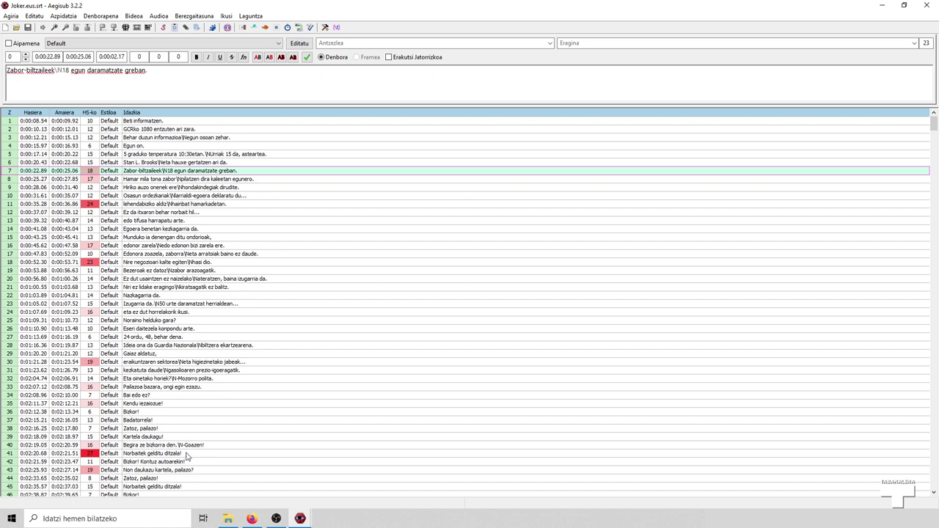
left_click(90, 455)
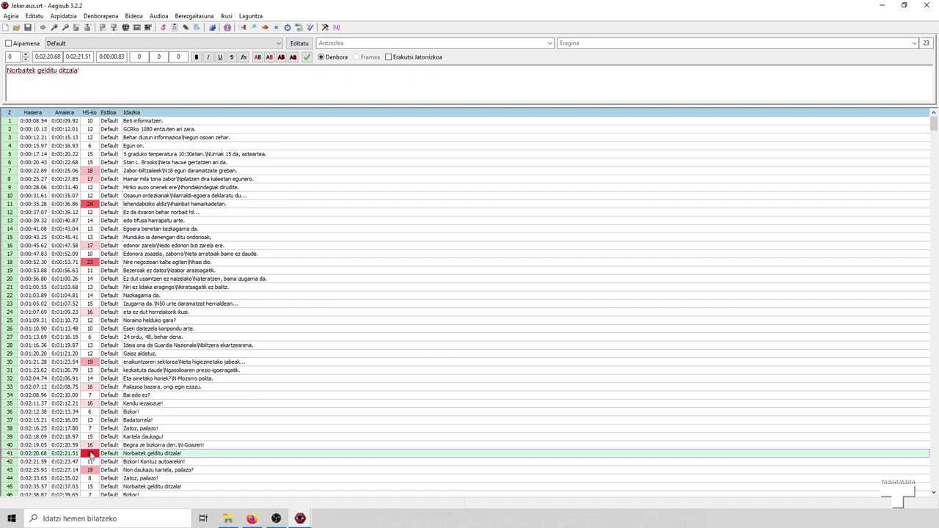
left_click(36, 333)
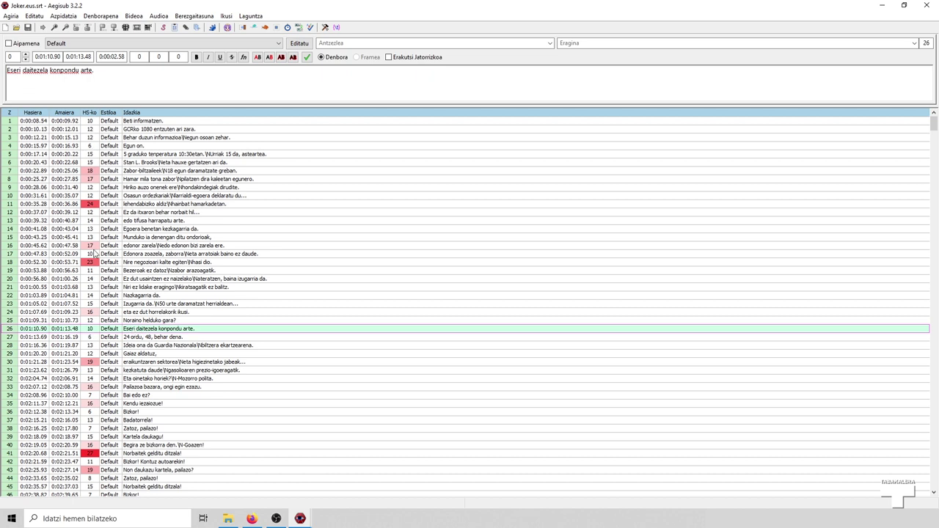
mouse_move(936, 123)
left_mouse_down()
mouse_move(936, 133)
mouse_move(935, 123)
left_mouse_up()
left_click(95, 204)
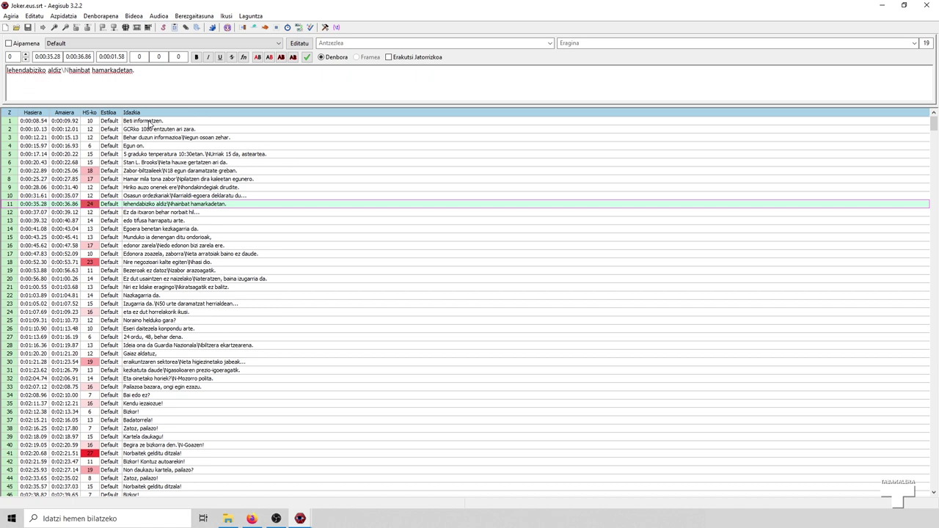
left_click(35, 122)
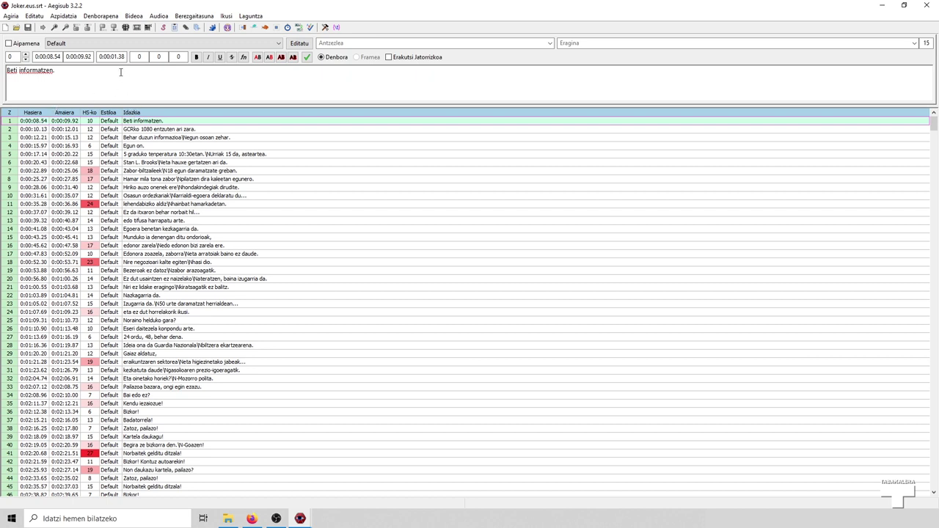
Shift the start and end times of all subtitle lines forward by 0:00:05.00
left_click(104, 17)
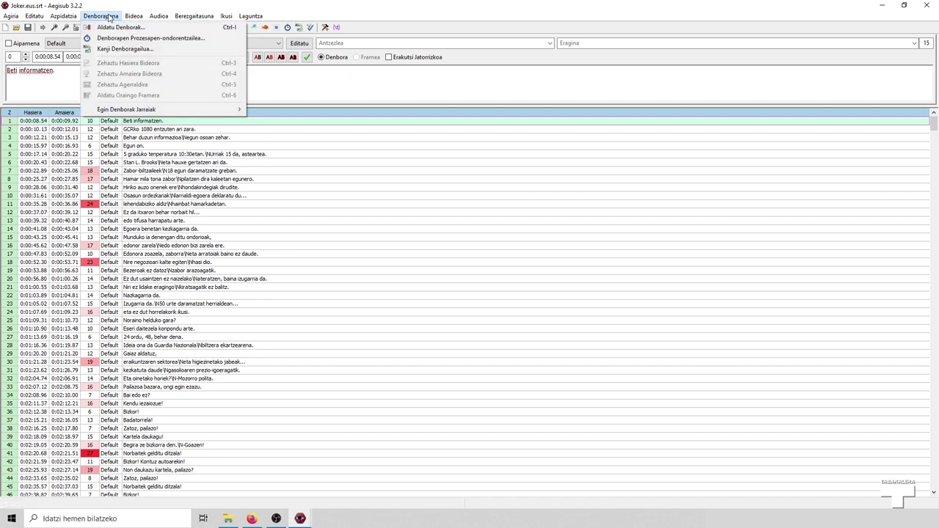
left_click(111, 28)
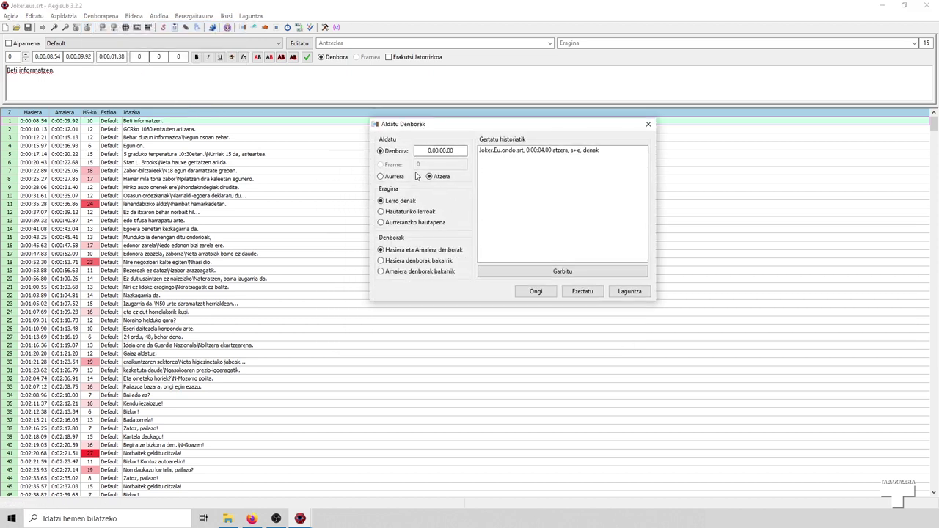
left_click_drag(426, 126, 435, 131)
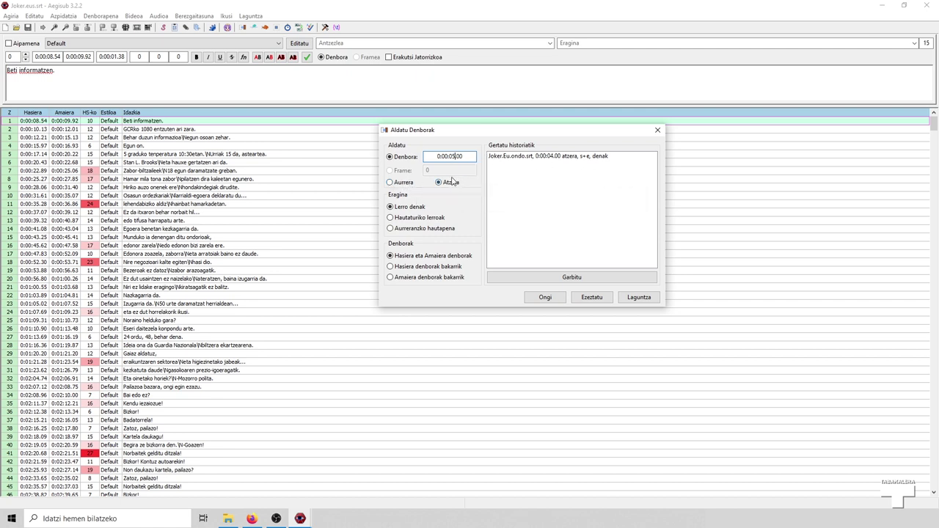
left_click(403, 184)
left_click(414, 221)
left_click(413, 208)
left_click(428, 279)
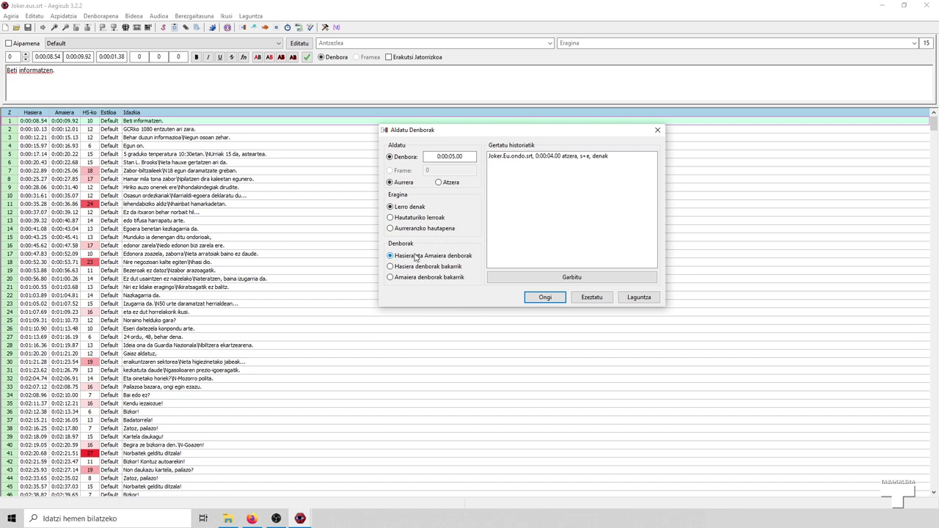
left_click(547, 298)
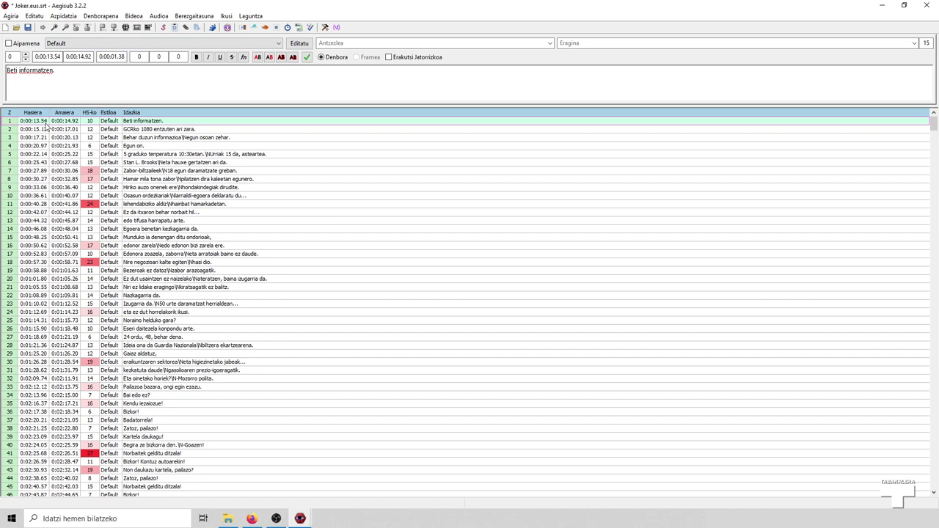
Check the Aldatu Denborak settings and shift history, leaving the subtitle times alone
left_click(100, 16)
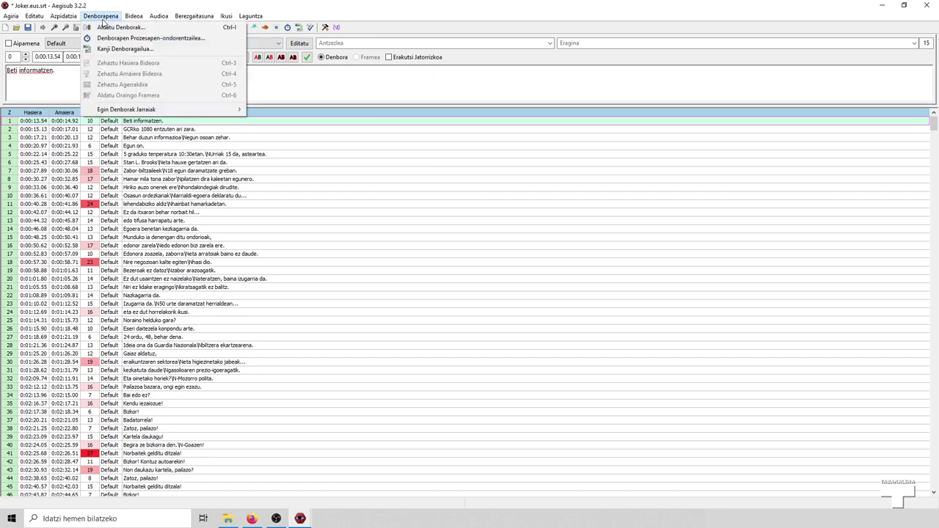
left_click(107, 25)
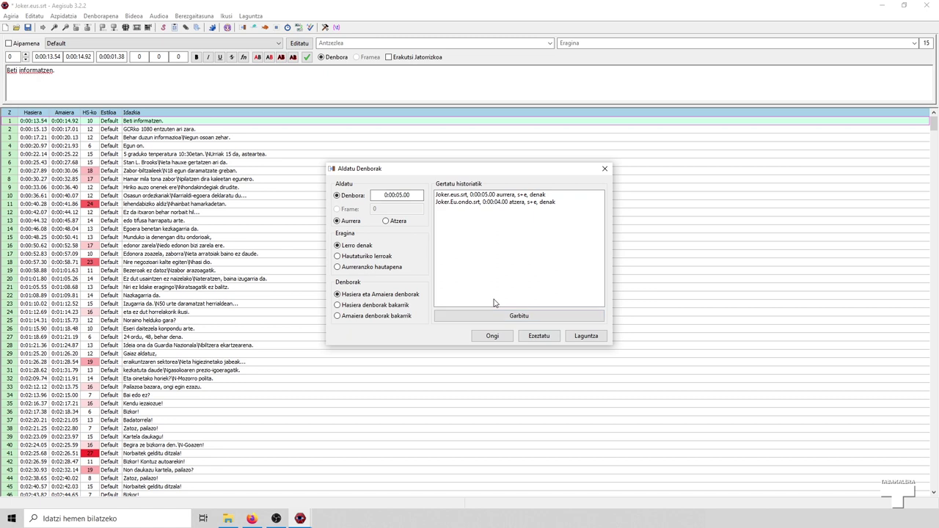
left_click_drag(516, 173, 522, 174)
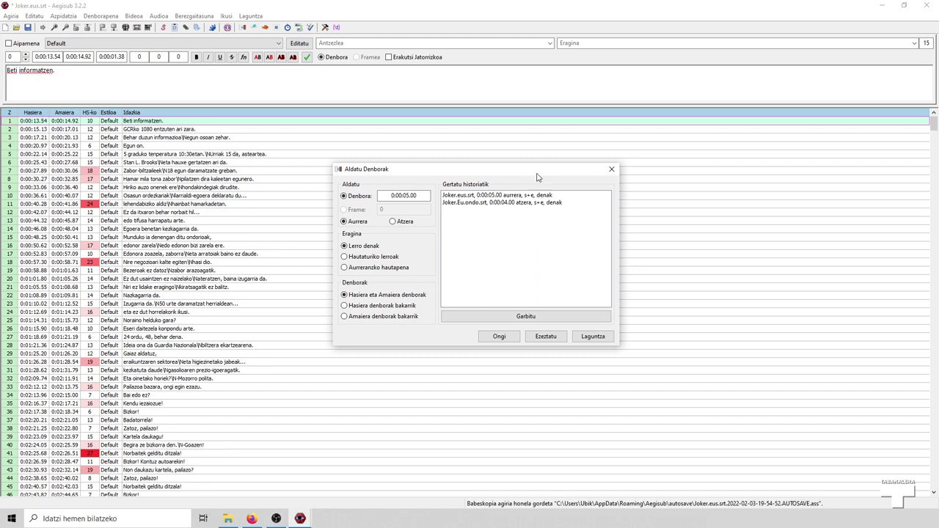
left_click(611, 171)
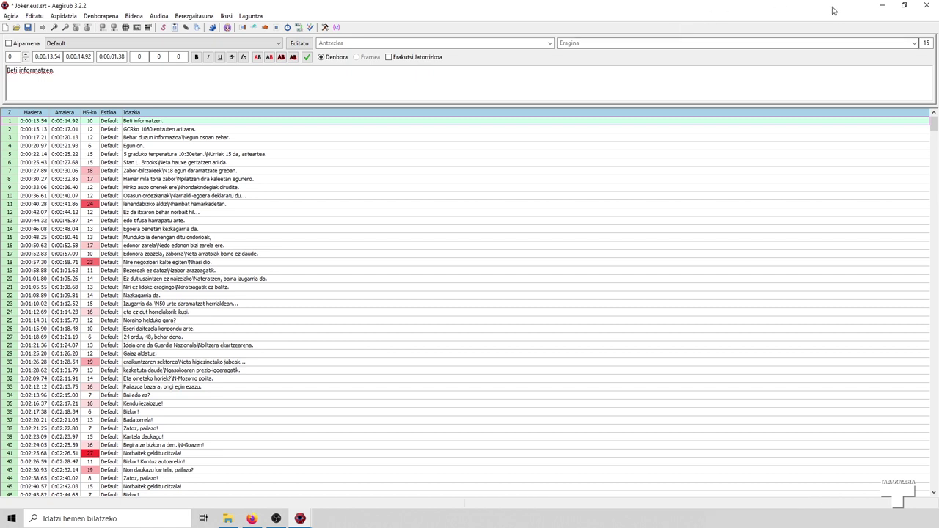
Switch to Firefox and review the compatible release versions listed on the Joker subtitle page
left_click(882, 6)
left_click(251, 518)
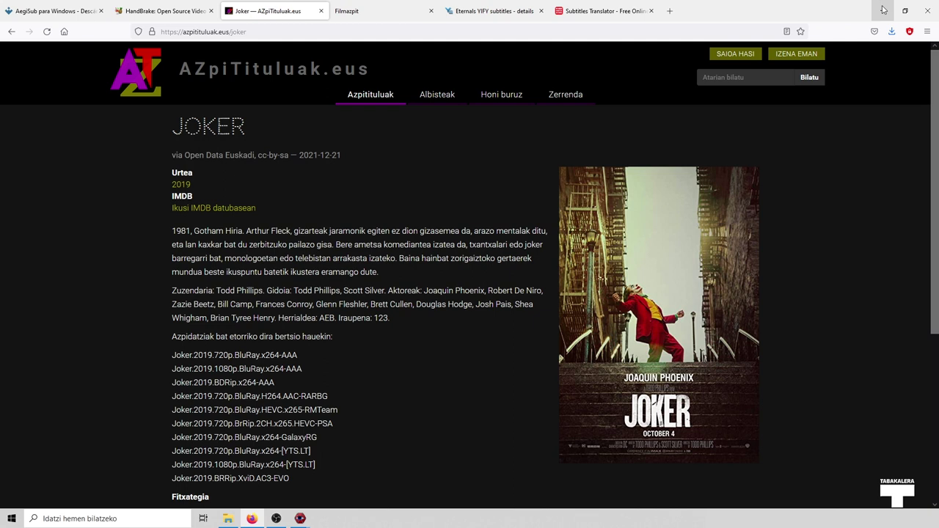
scroll(310, 389, "down", 3)
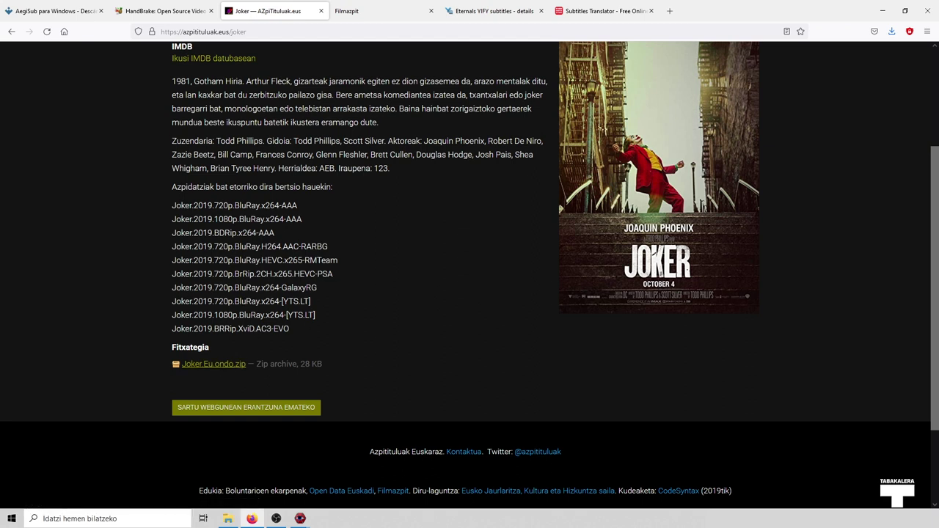
left_click(883, 11)
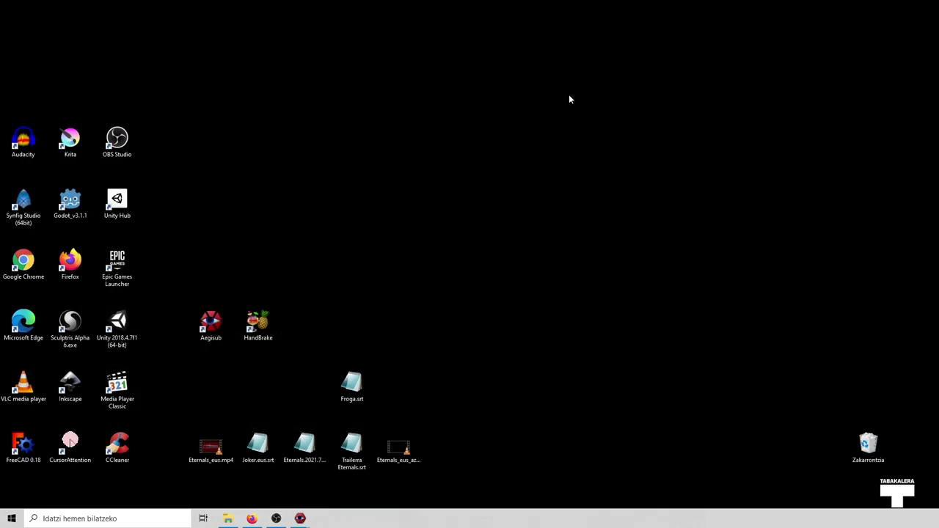
Return to the Joker.eus.srt window in Aegisub and undo the time shift
mouse_move(300, 519)
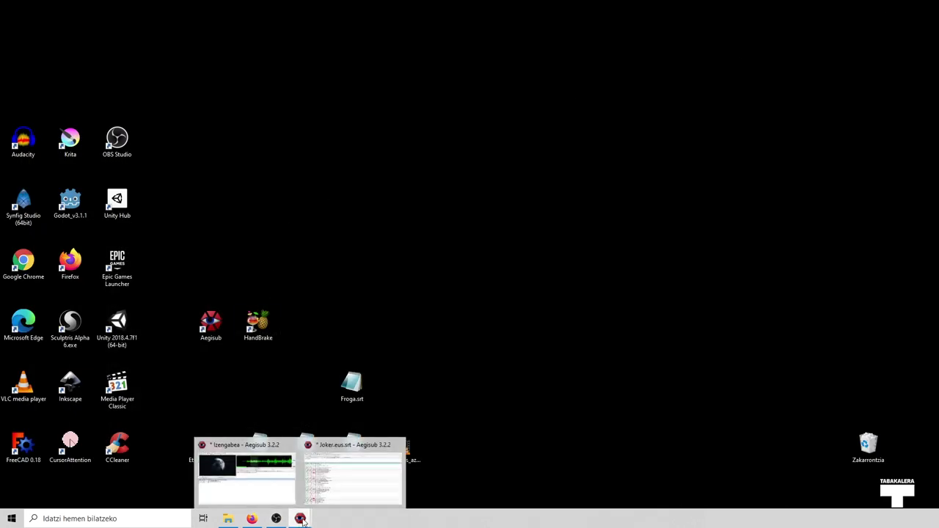
left_click(342, 447)
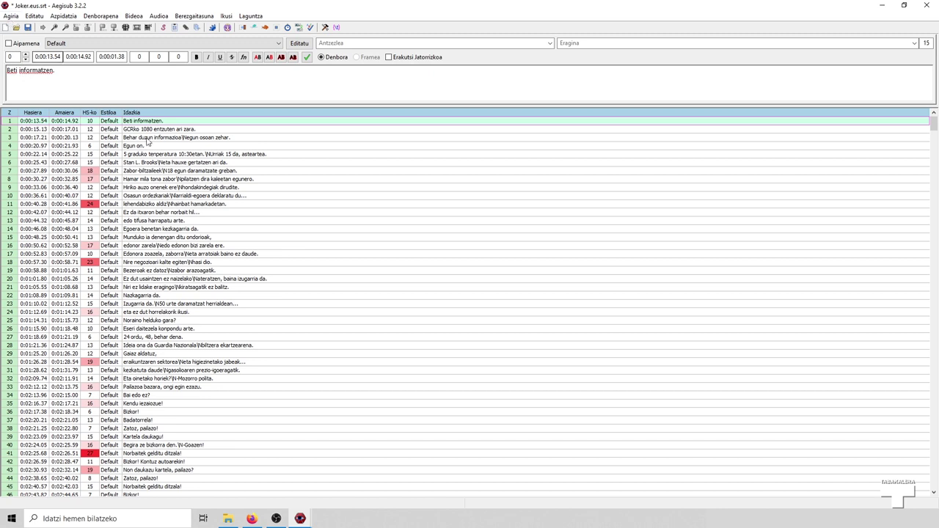
key("ctrl+z")
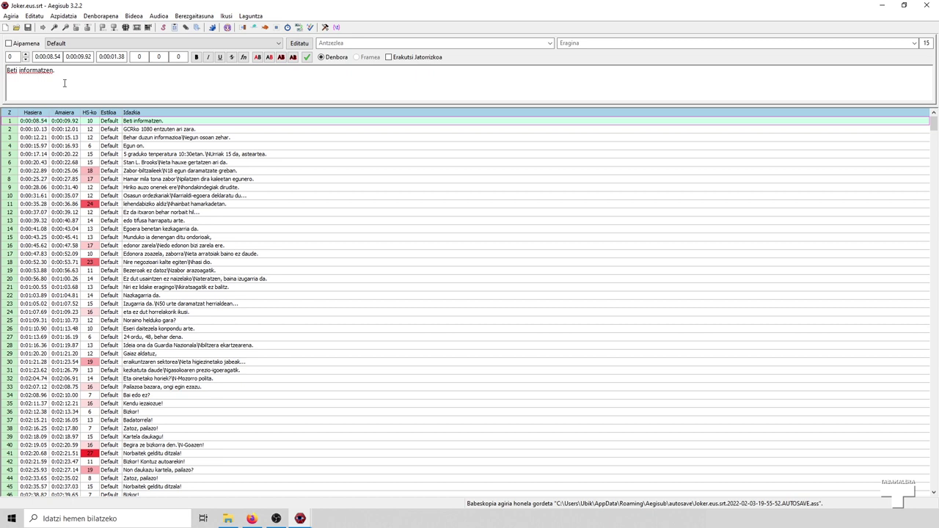
Set up a subtitle export with the Eraldatu Frameneurria filter enabled and a constant output frame rate of 25
left_click(11, 16)
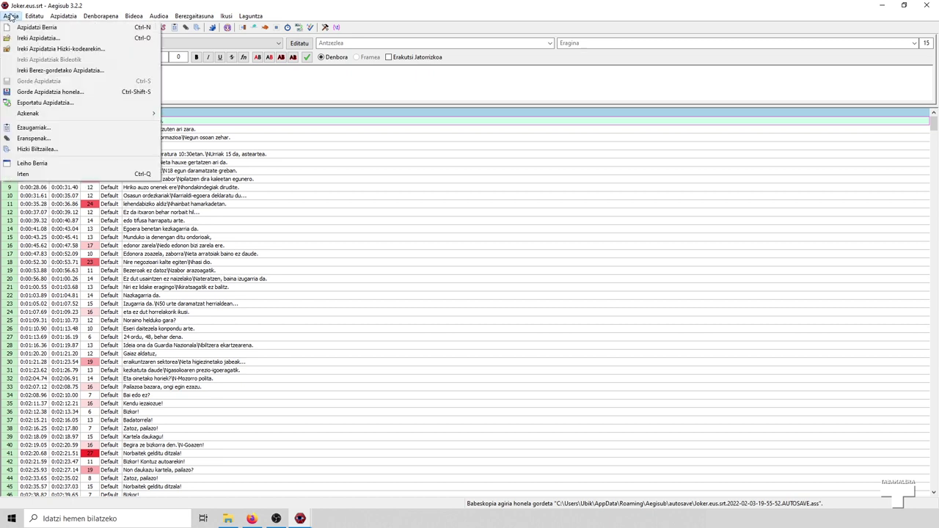
left_click(34, 105)
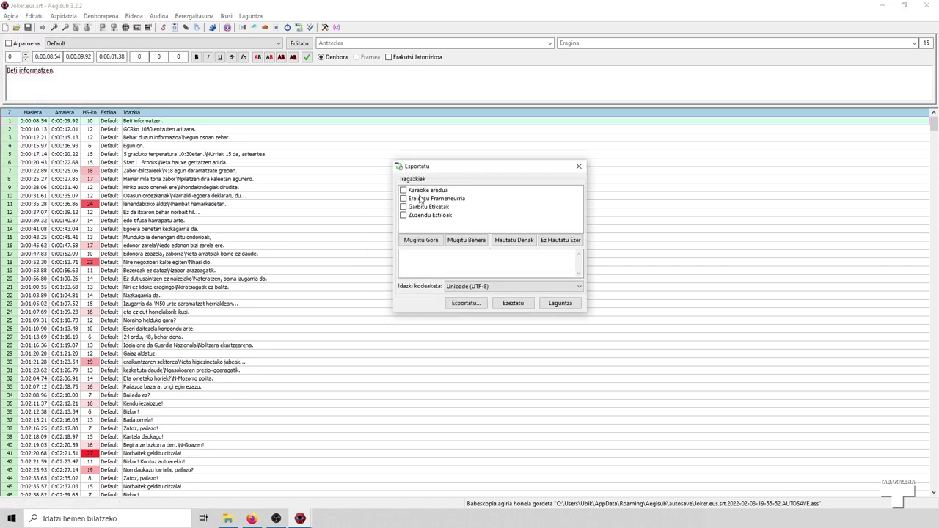
left_click(403, 198)
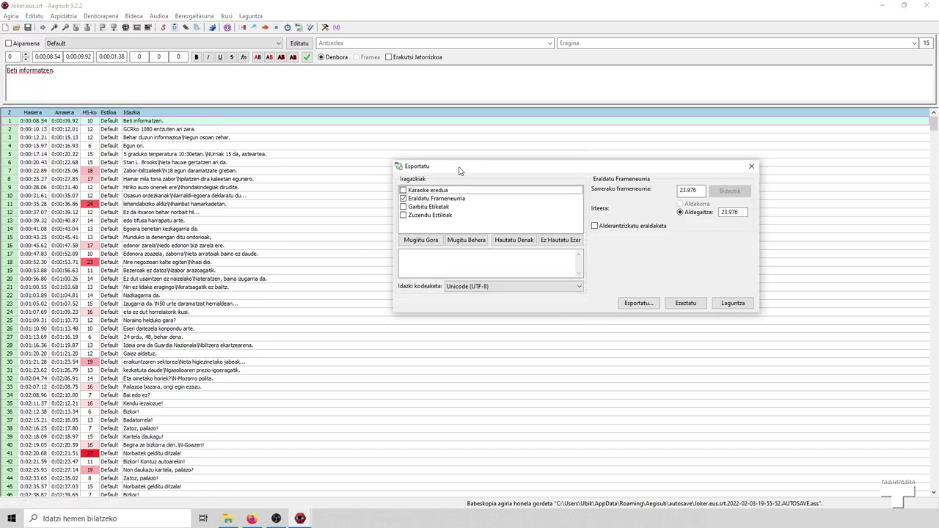
left_click_drag(459, 171, 434, 178)
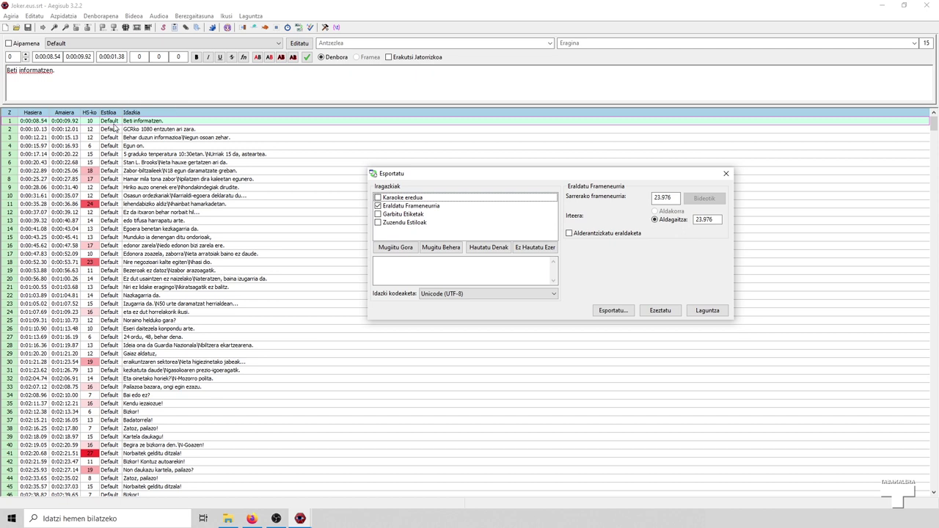
left_click(671, 197)
left_click_drag(611, 177, 582, 173)
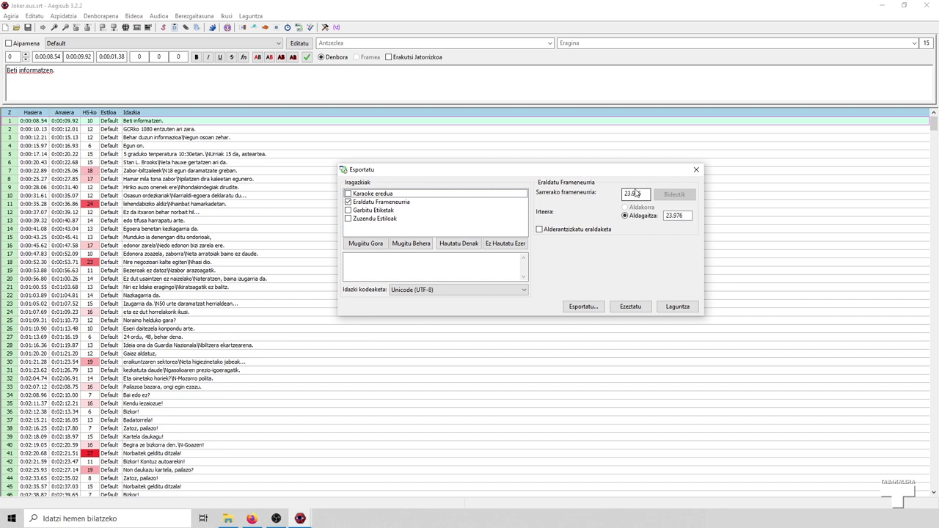
left_click(682, 214)
left_click(642, 215)
type("25")
left_click_drag(651, 175, 653, 174)
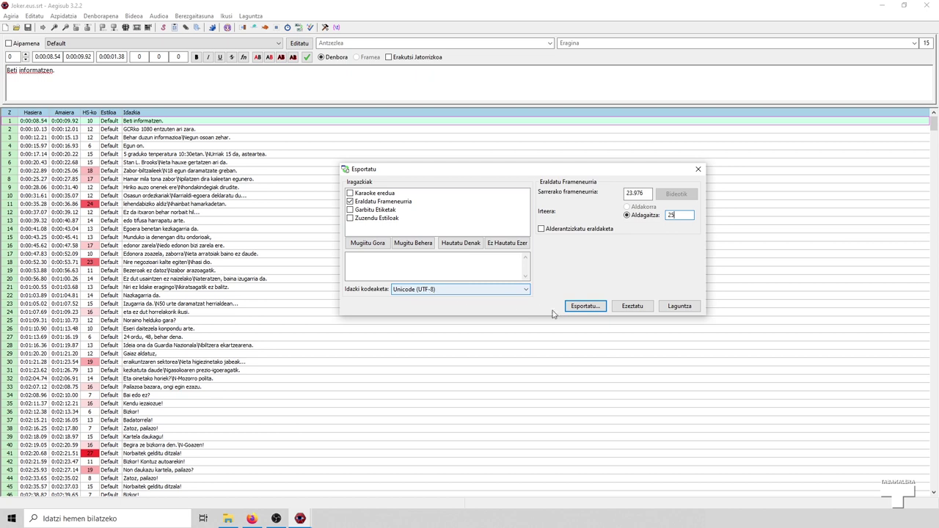
Export the subtitles to the desktop as Joker25fps in SubRip (*.srt) format
left_click(586, 307)
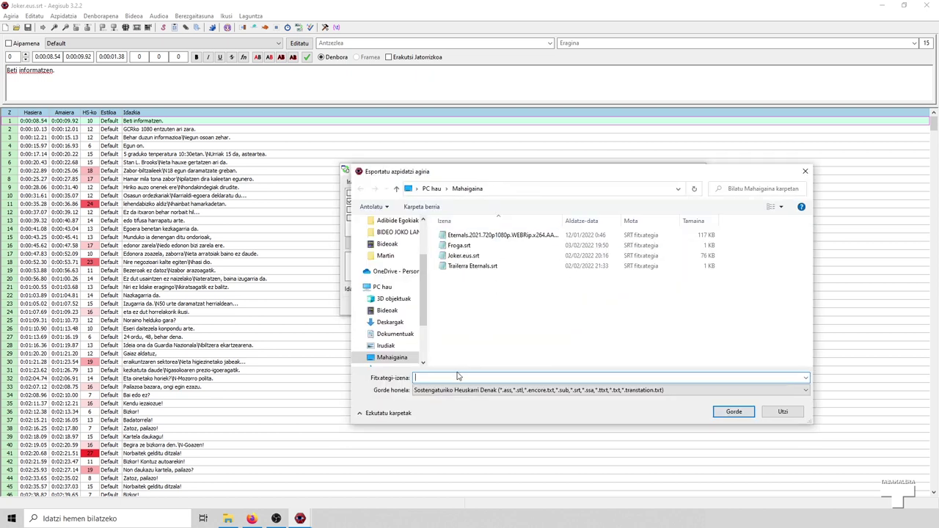
type("Joker")
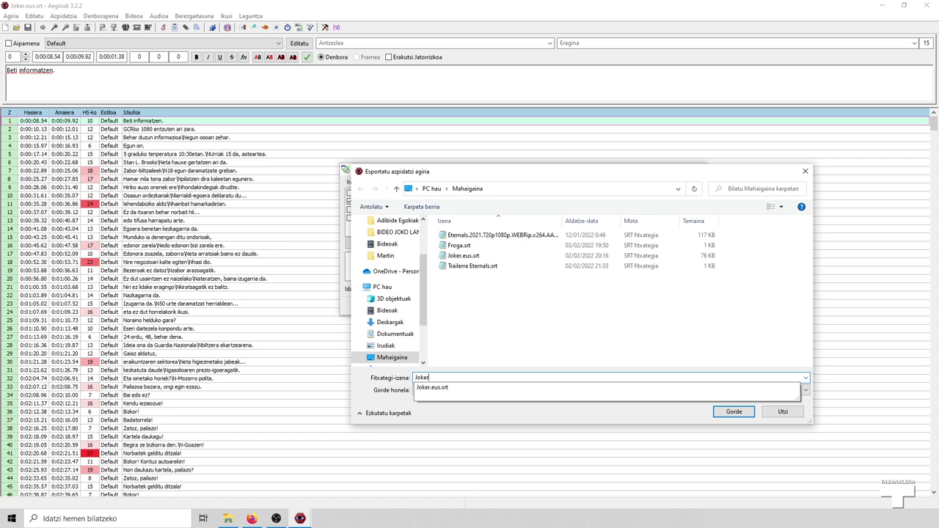
type("25fps")
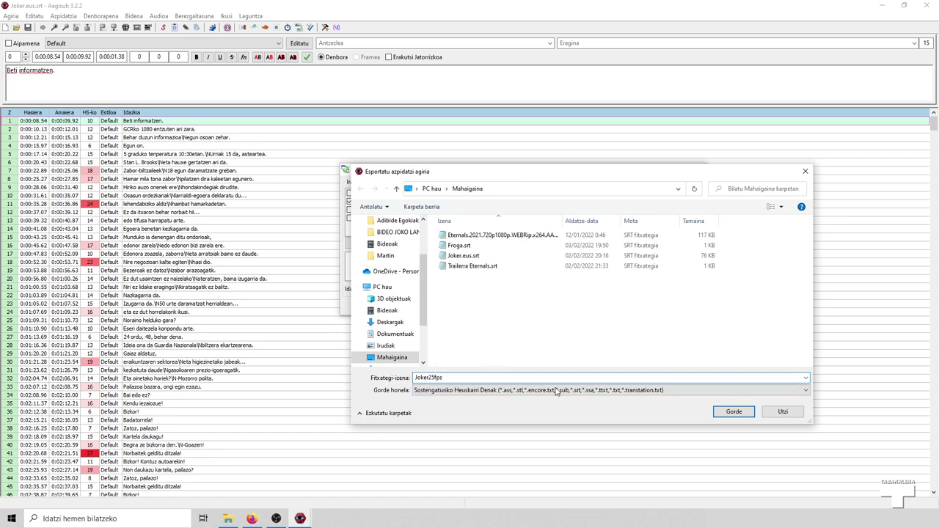
left_click(558, 390)
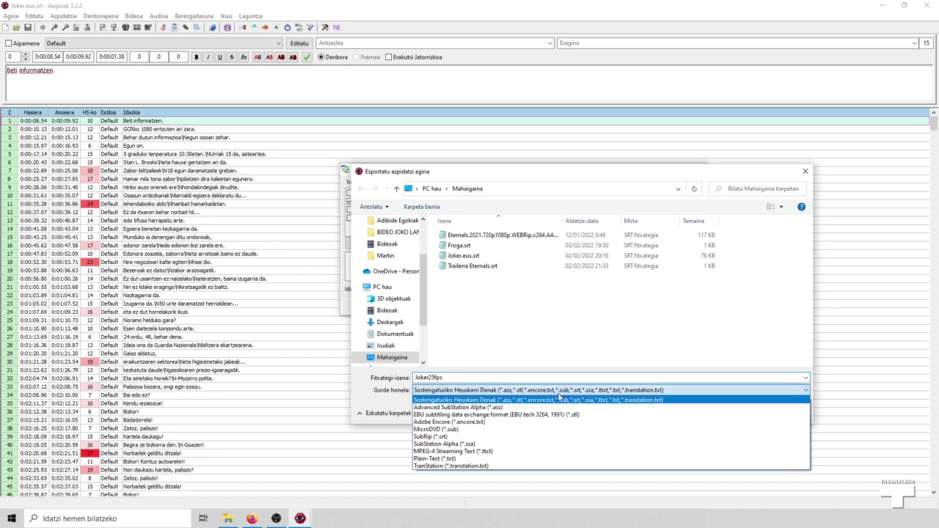
left_click(450, 439)
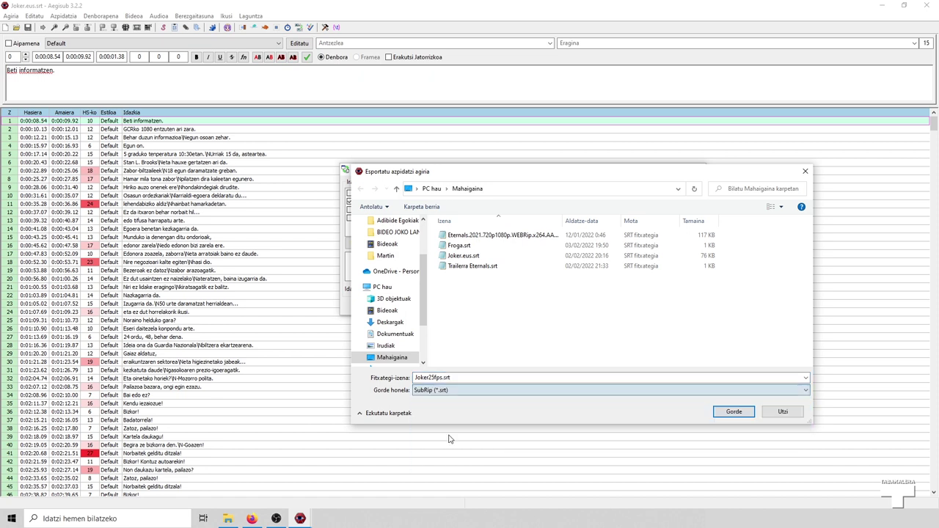
left_click(737, 412)
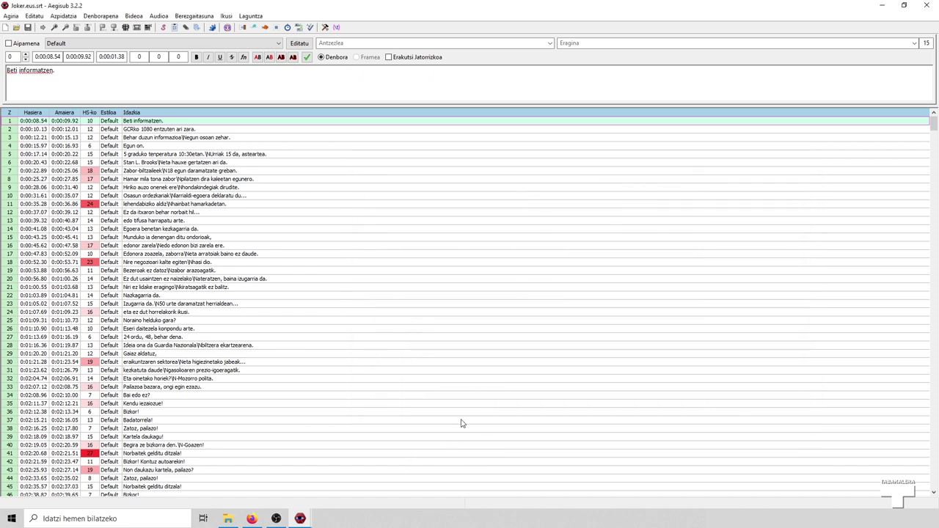
Minimize Aegisub, move the Joker25fps.srt file to the middle of the desktop and open it in Notepad
left_click(880, 5)
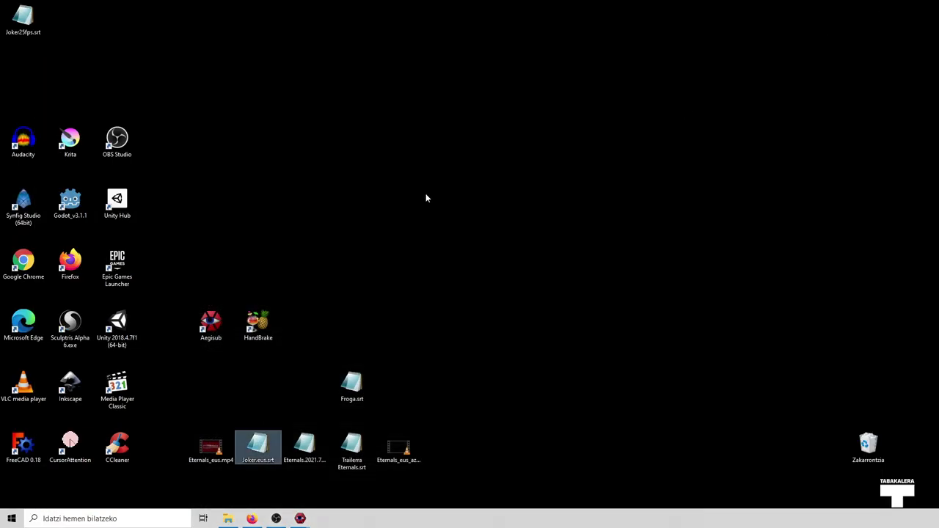
left_click_drag(22, 16, 490, 266)
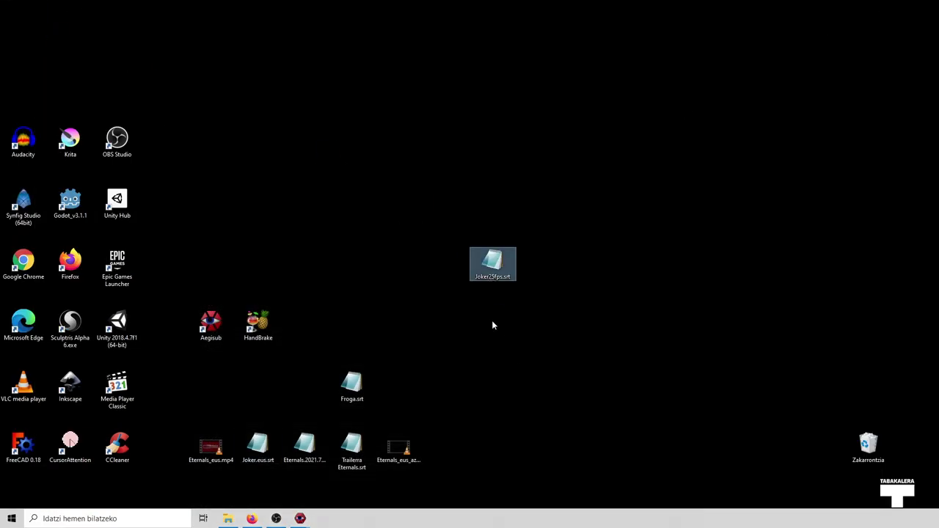
double_click(495, 266)
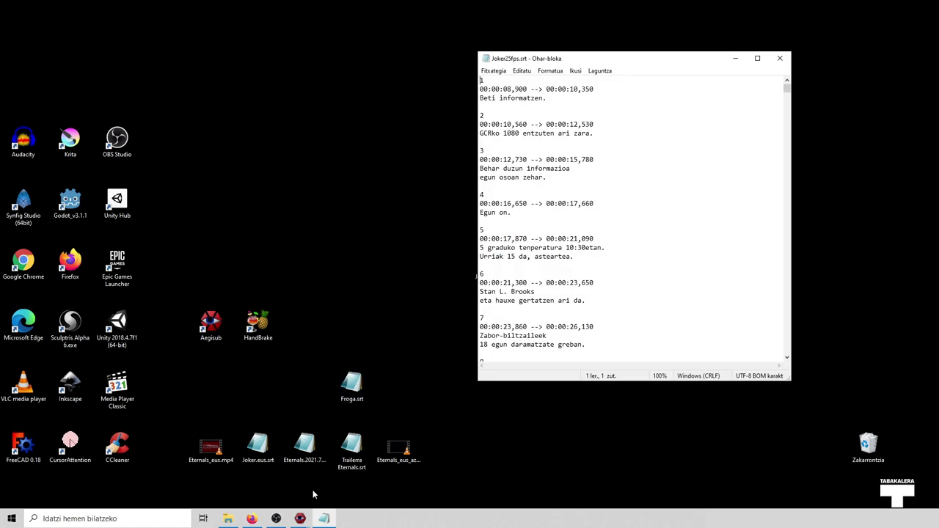
Compare the first and last subtitle times in Joker25fps.srt with those of Joker.eus.srt in Aegisub
left_click(300, 518)
left_click(351, 476)
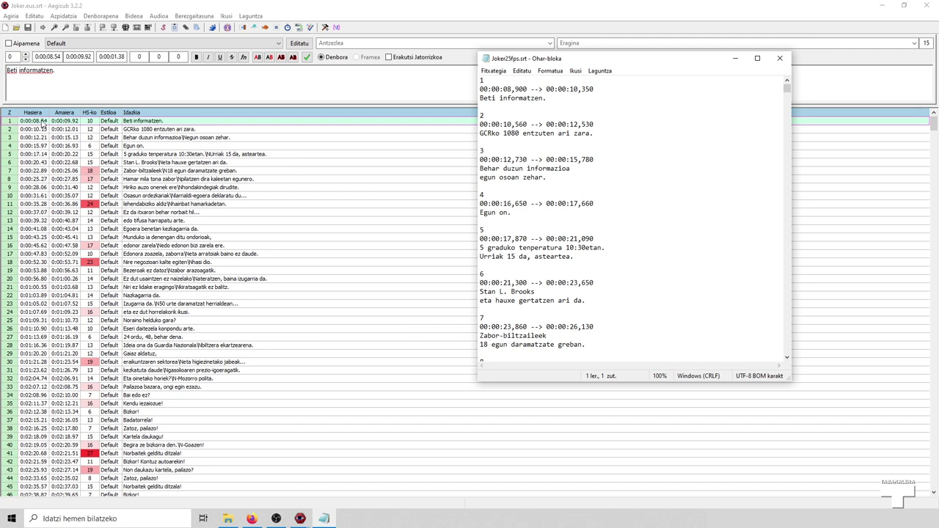
left_click_drag(576, 58, 594, 85)
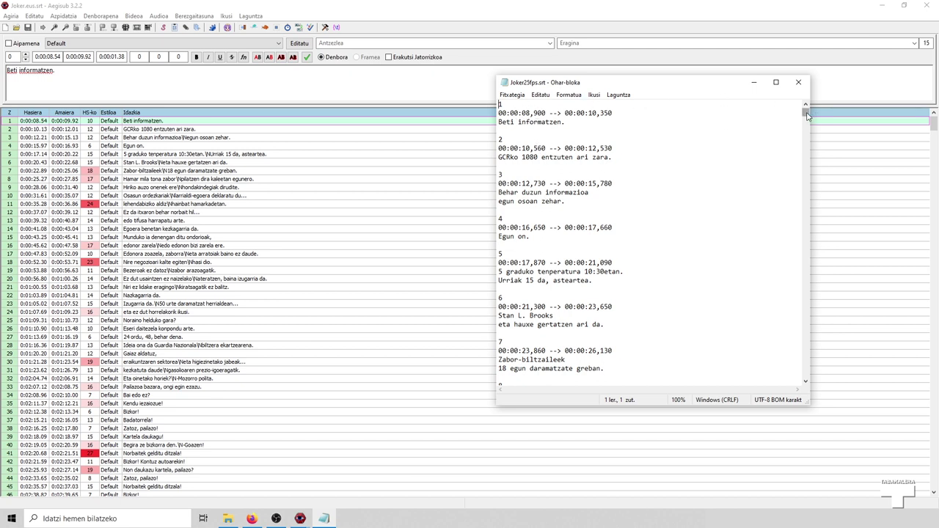
left_click_drag(806, 116, 805, 375)
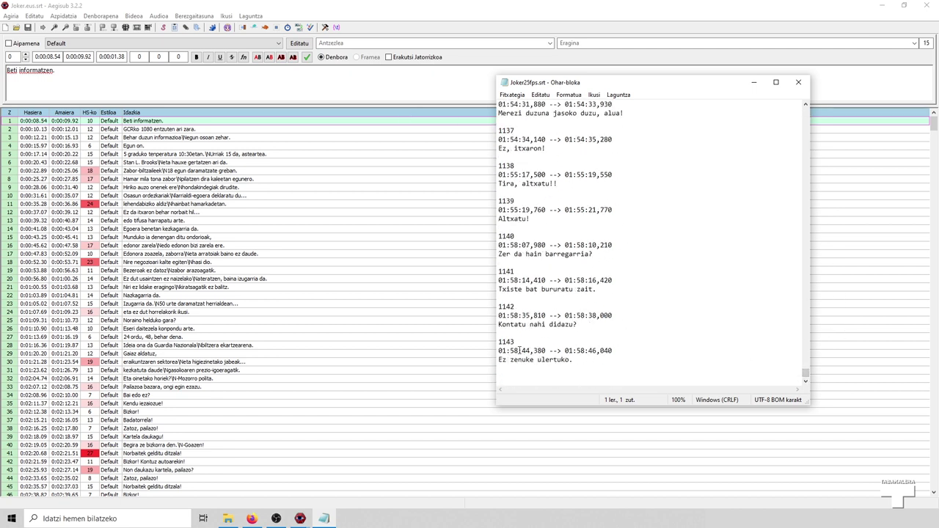
left_click_drag(935, 124, 935, 485)
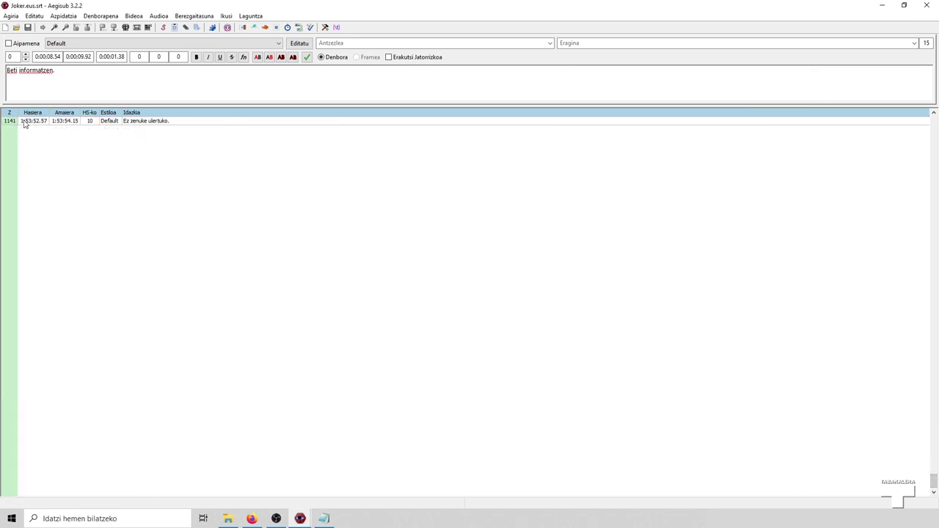
scroll(933, 482, "up", 3)
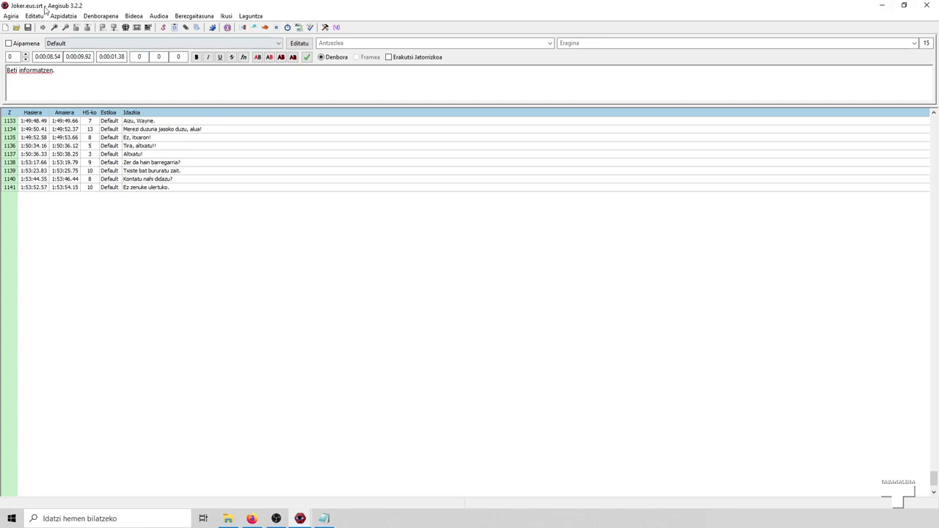
Minimize Aegisub and close the Joker25fps.srt file in Notepad
left_click(881, 5)
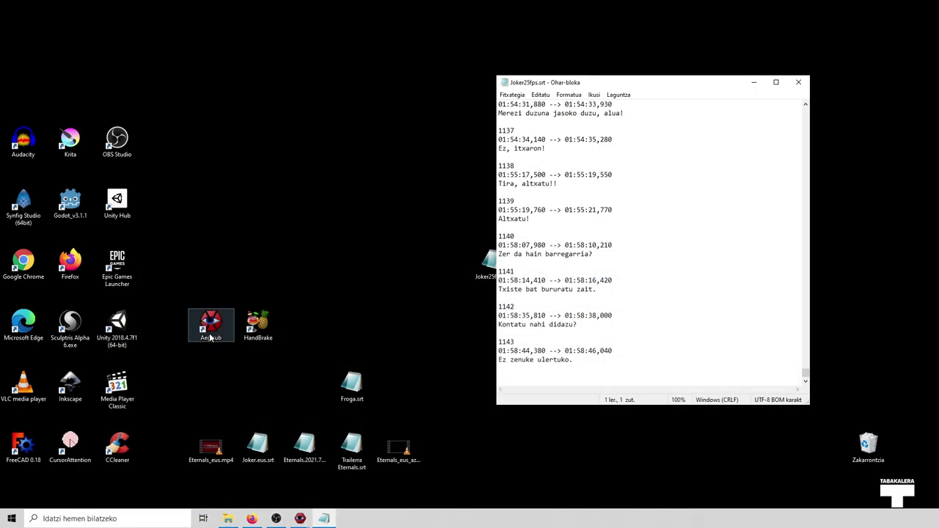
left_click_drag(676, 86, 754, 78)
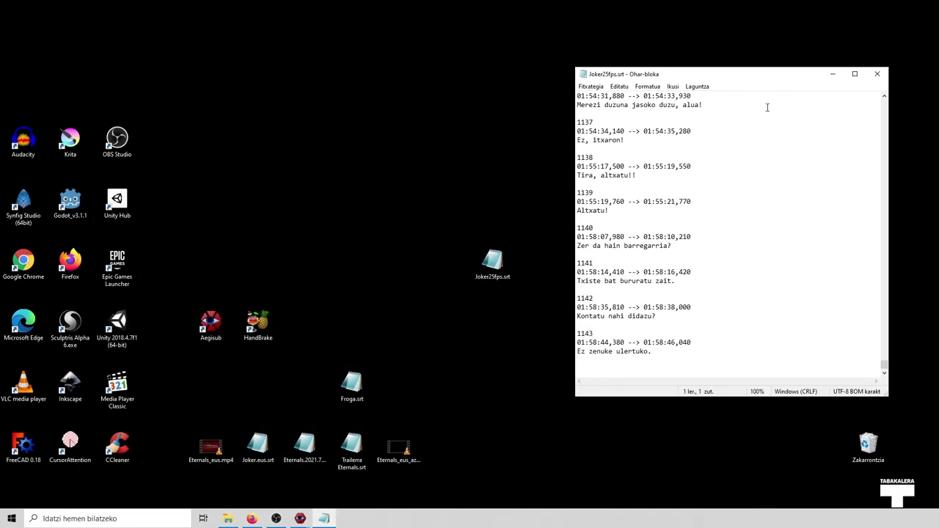
left_click(877, 73)
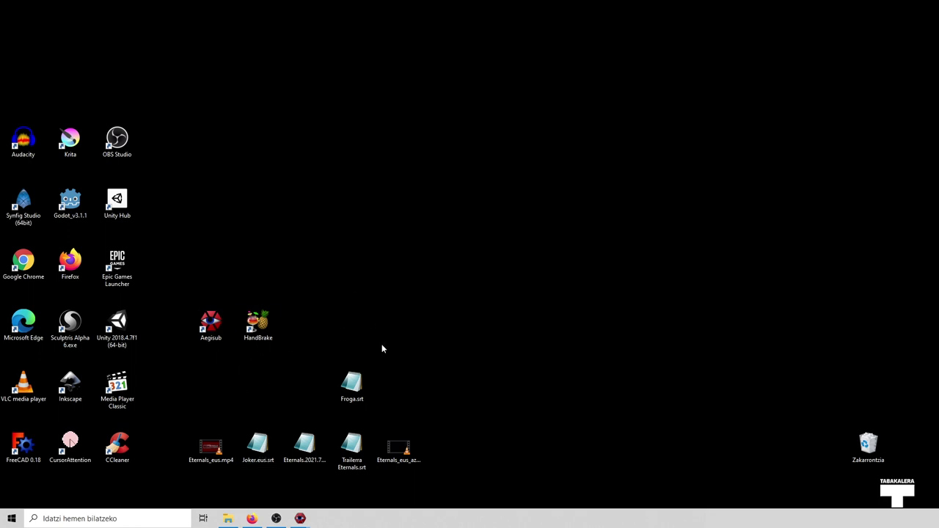
Return to the Joker.eus.srt window in Aegisub and look over the text of the first two subtitle lines
mouse_move(301, 518)
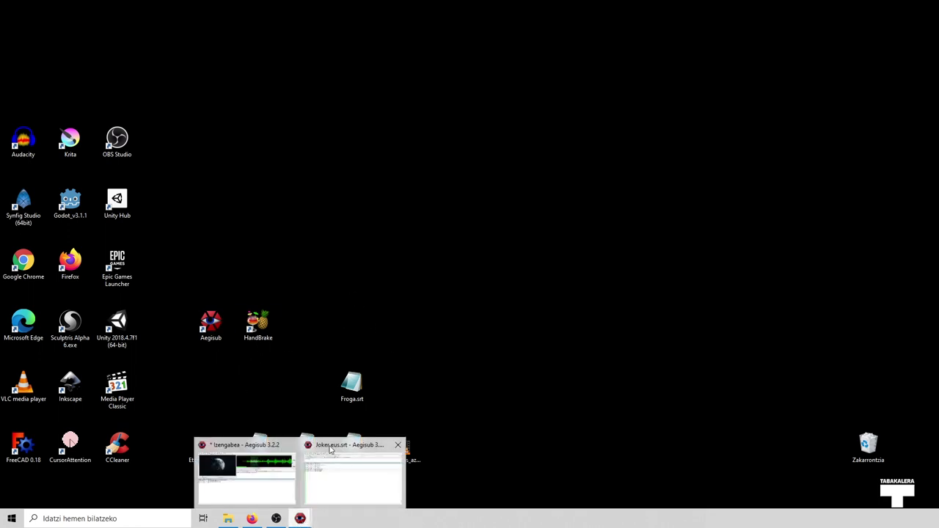
left_click(331, 449)
left_click_drag(935, 481, 935, 118)
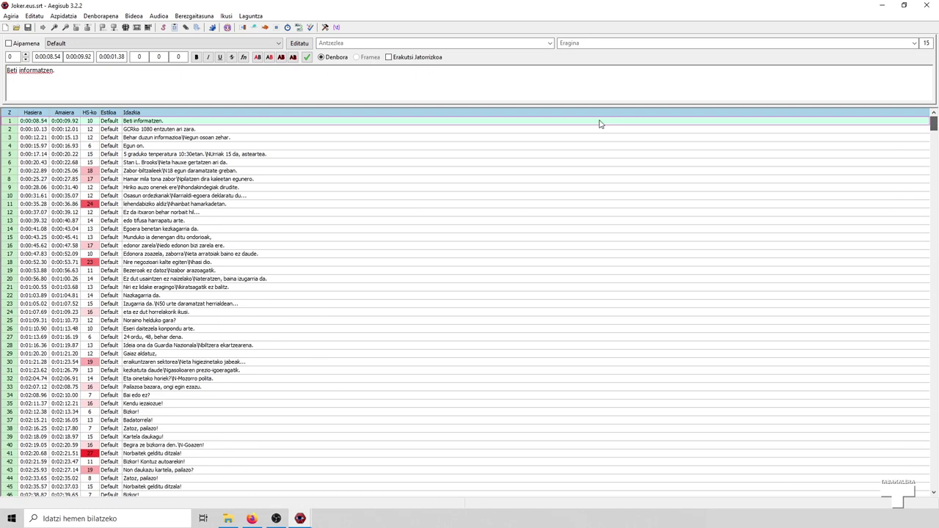
left_click(163, 131)
left_click(146, 122)
left_click(135, 129)
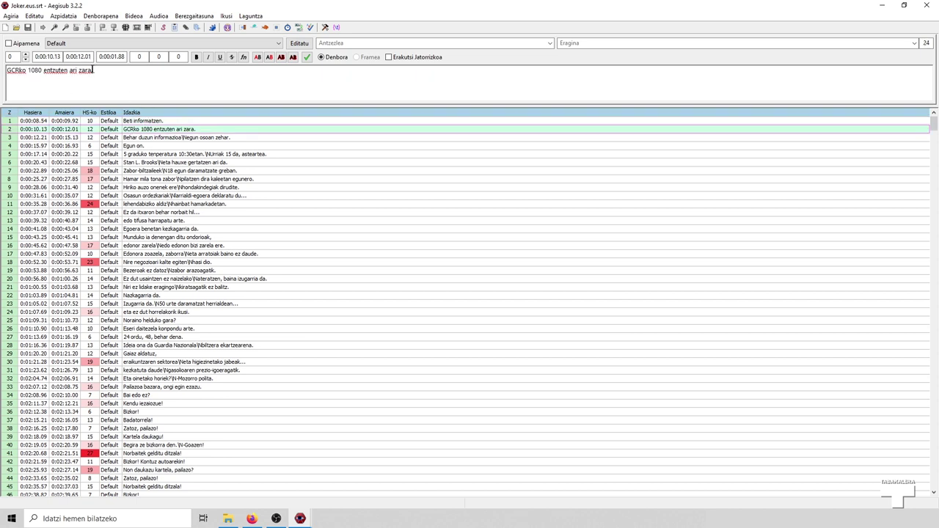
left_click_drag(93, 71, 8, 70)
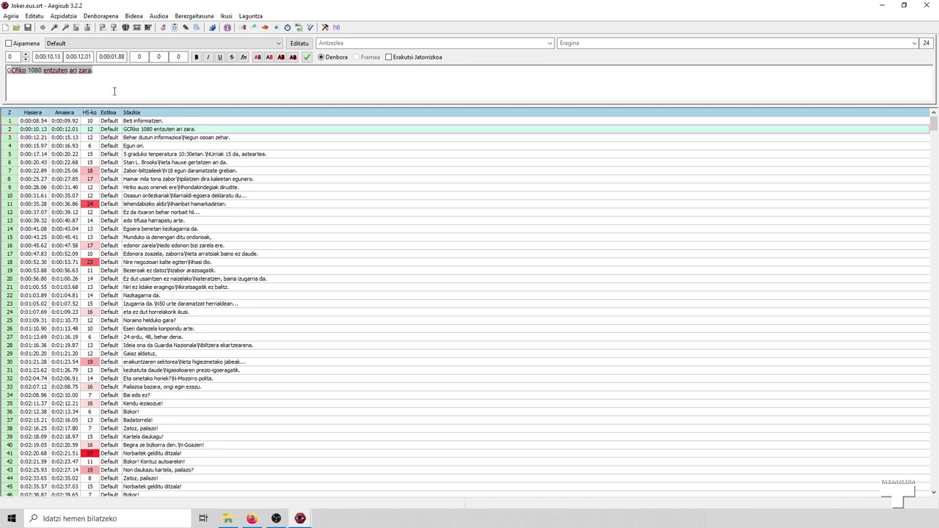
Check the subtitle saving options and close the Joker.eus.srt window
left_click(11, 15)
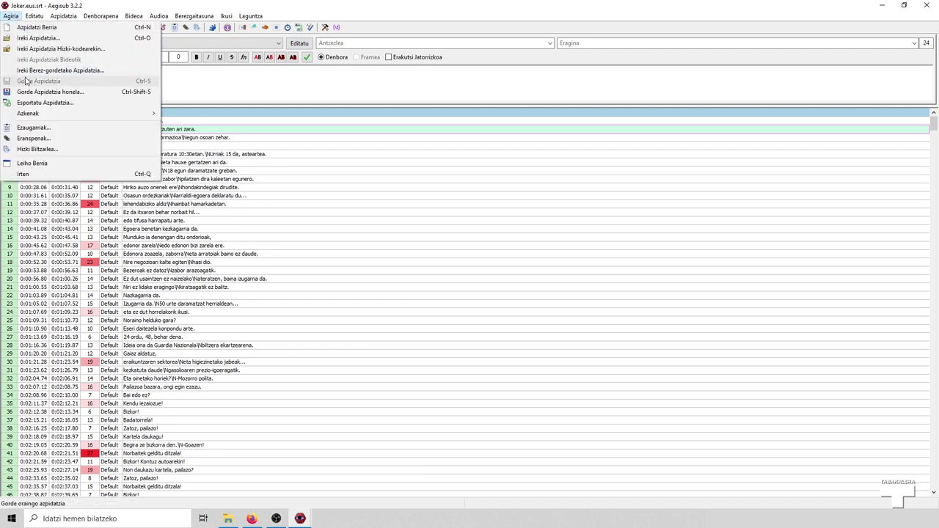
left_click(218, 91)
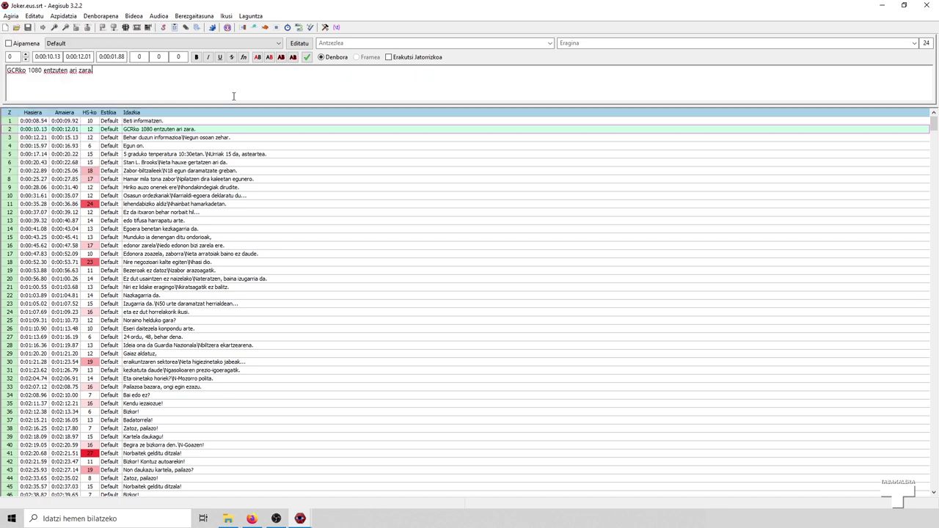
left_click(934, 5)
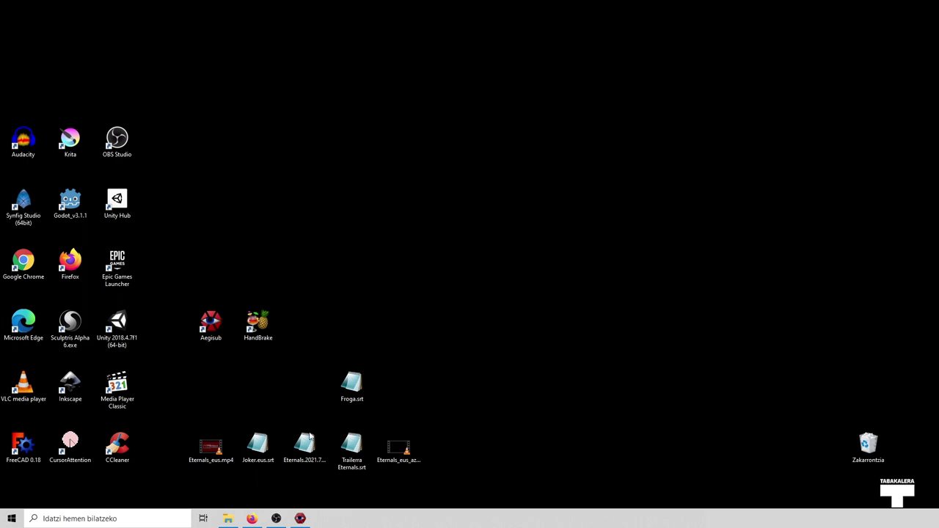
left_click_drag(264, 448, 299, 381)
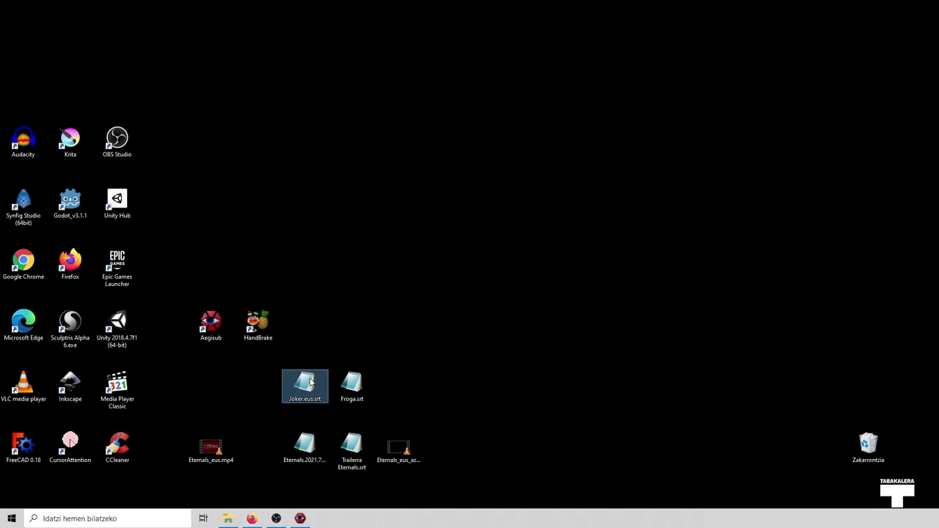
left_click(266, 323)
left_click_drag(308, 372, 261, 440)
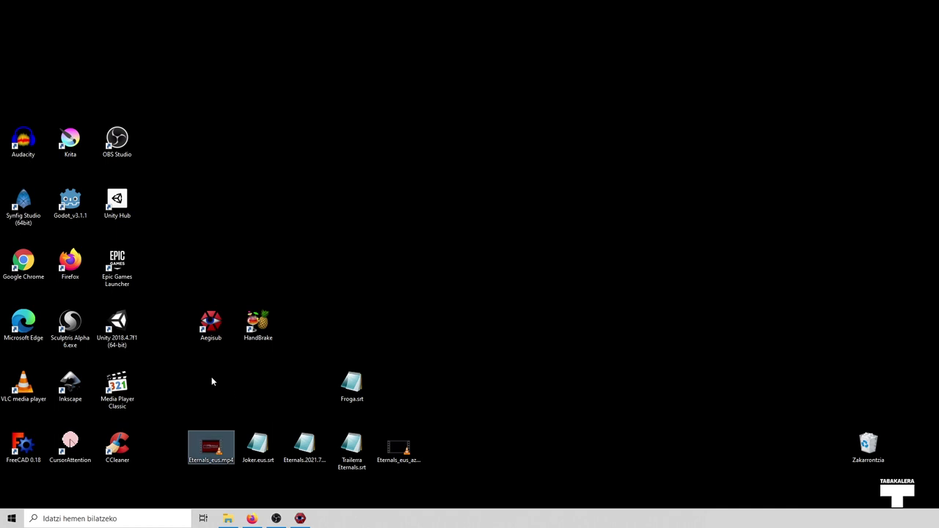
Open Trailerra Eternals.srt from the desktop in Notepad to read its subtitle lines, and put its window away
left_click(353, 451)
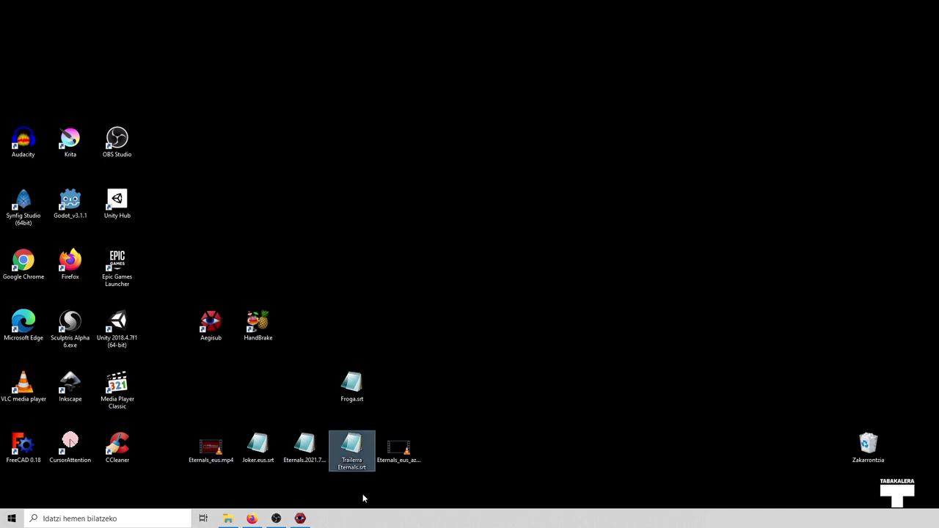
double_click(352, 449)
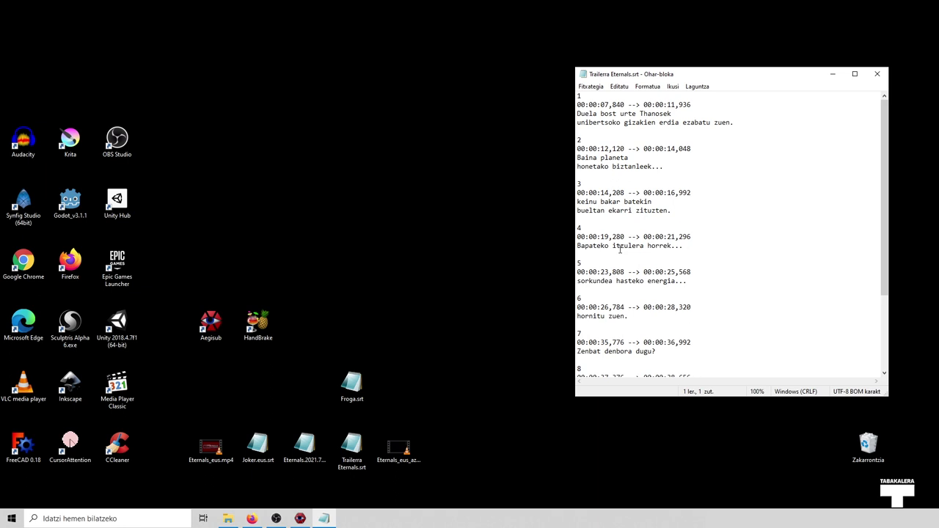
mouse_move(887, 146)
left_mouse_down()
mouse_move(888, 215)
mouse_move(887, 147)
left_mouse_up()
left_click(839, 72)
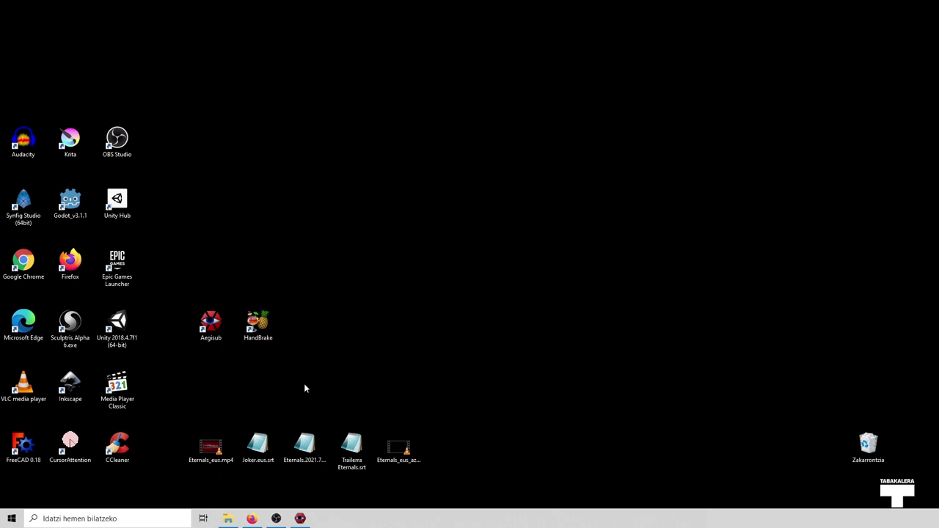
Launch HandBrake and load Eternals_eus.mp4 from the desktop as the source video
left_click(263, 330)
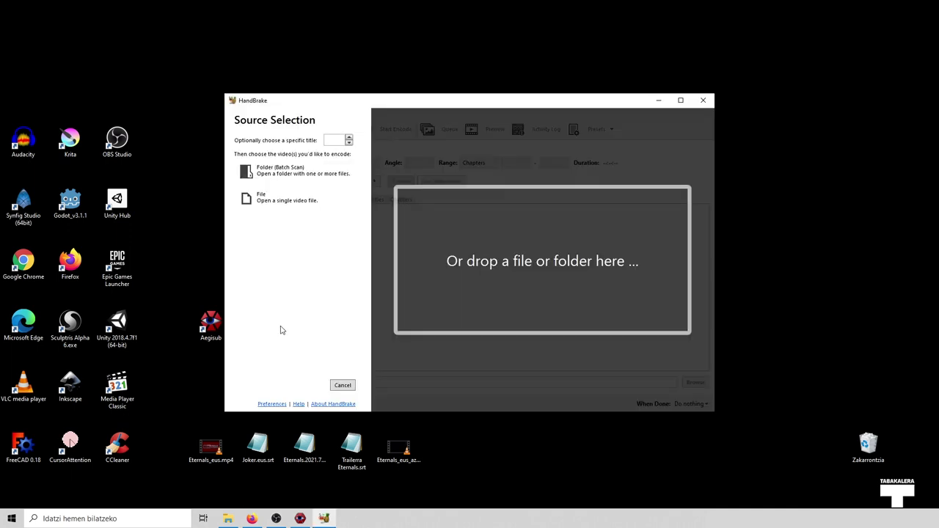
left_click_drag(364, 100, 443, 63)
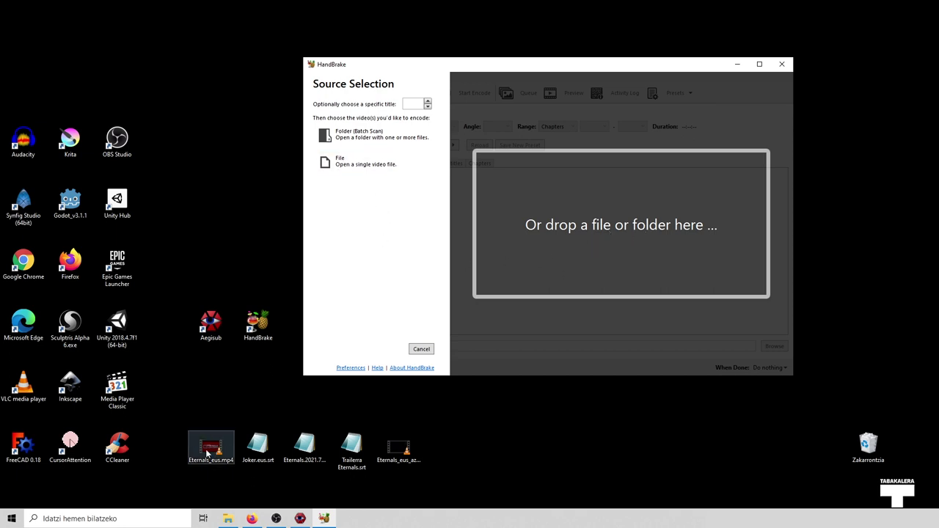
left_click_drag(209, 455, 613, 239)
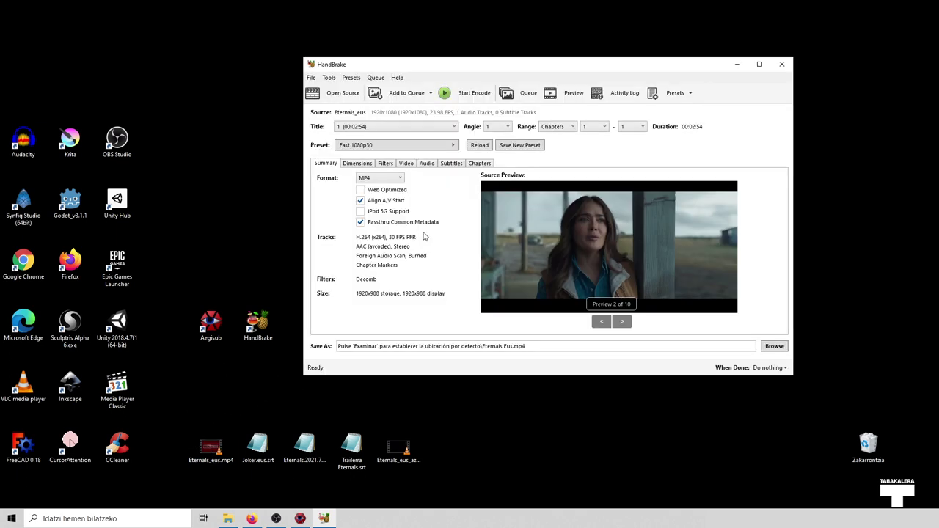
mouse_move(496, 67)
left_mouse_down()
mouse_move(484, 69)
mouse_move(500, 69)
left_mouse_up()
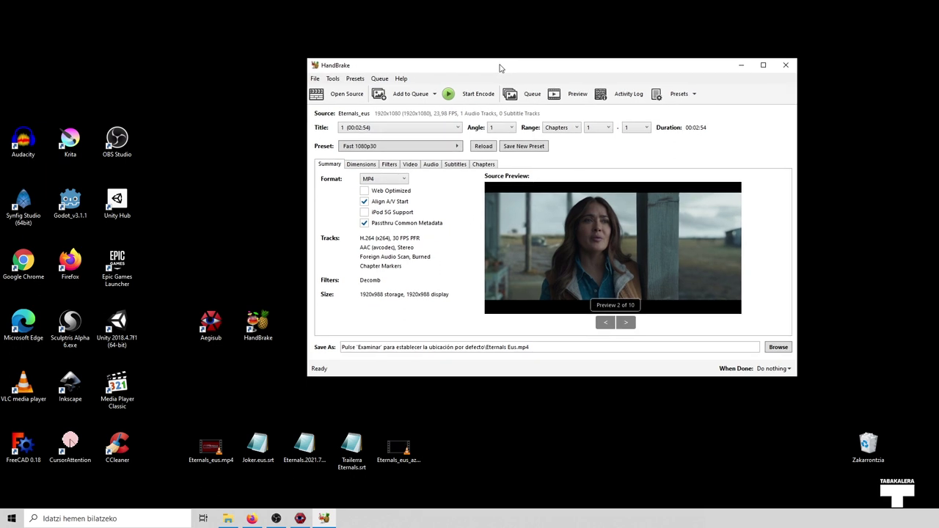
Review the dimensions, filters and video settings of the Eternals source, and browse its preview frames in the summary
left_click(360, 166)
left_click(391, 166)
left_click(408, 166)
left_click(330, 166)
left_click(628, 324)
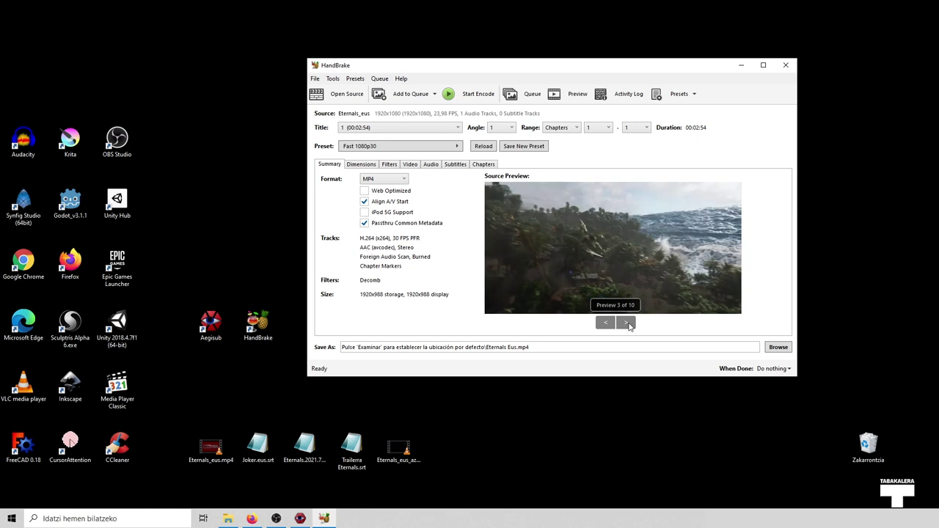
left_click(629, 324)
left_click(628, 324)
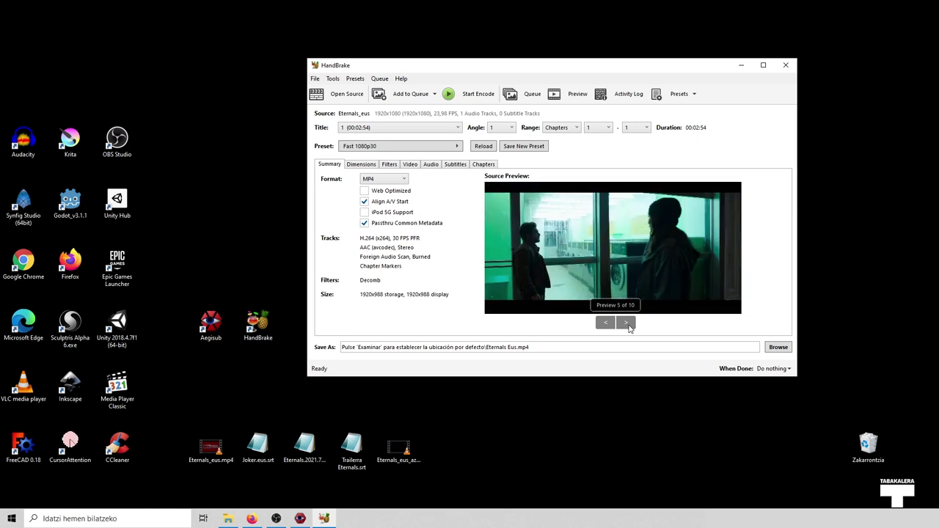
Browse back and forth through the source preview frames of the Eternals video in the summary
left_click(628, 323)
left_click(628, 323)
left_click(607, 323)
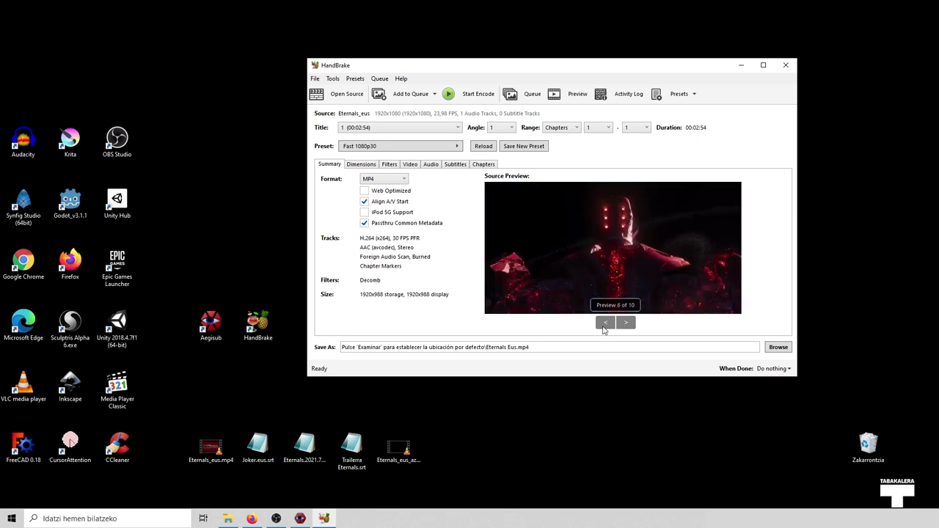
left_click(606, 323)
left_click(606, 323)
left_click(607, 323)
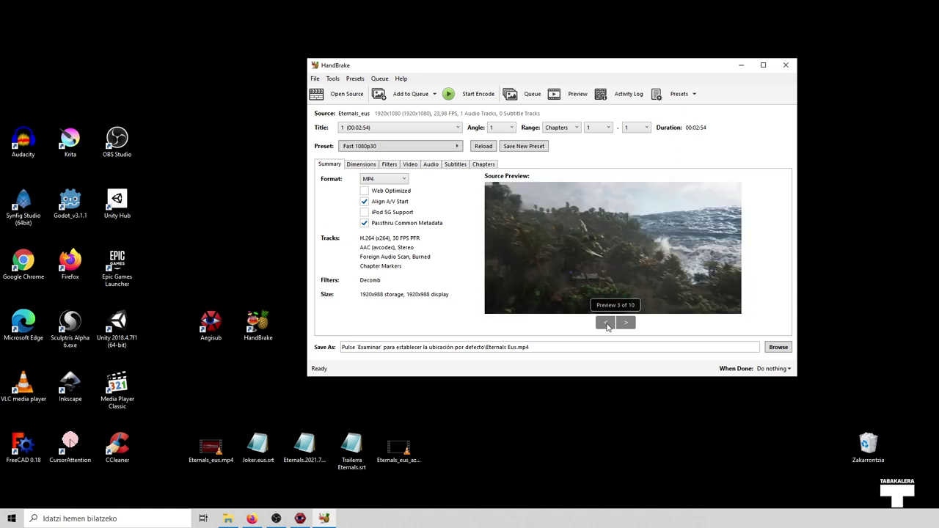
left_click(607, 323)
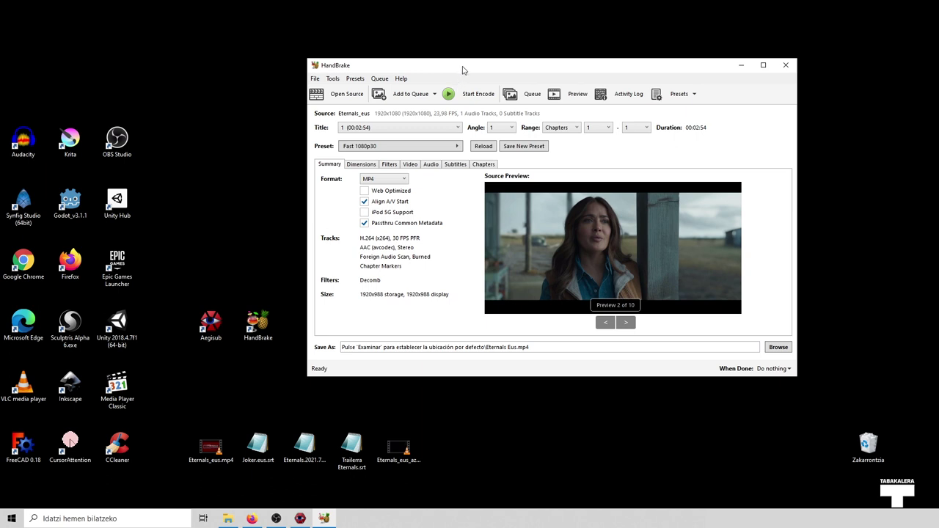
left_click_drag(463, 69, 467, 64)
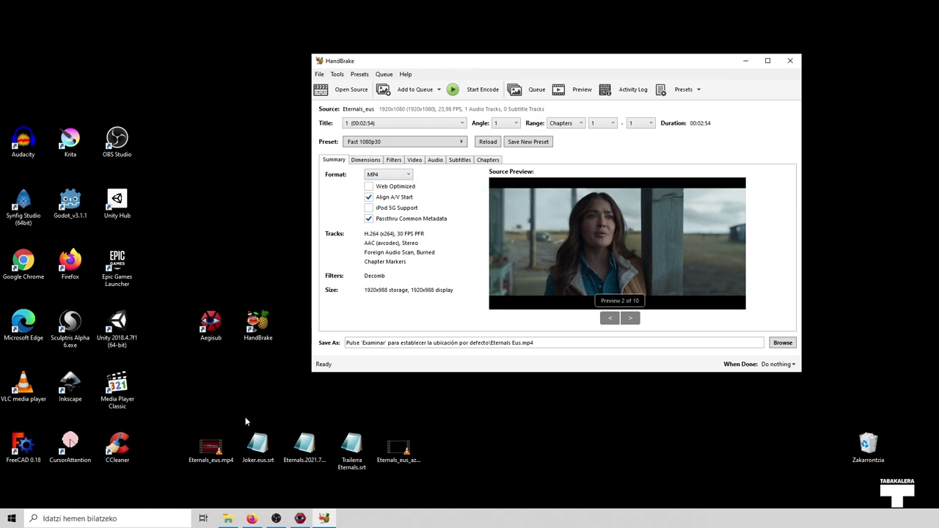
Check the output format options in the summary, and review the dimensions, filters and video settings
left_click(409, 175)
left_click(408, 176)
left_click(389, 189)
left_click(370, 164)
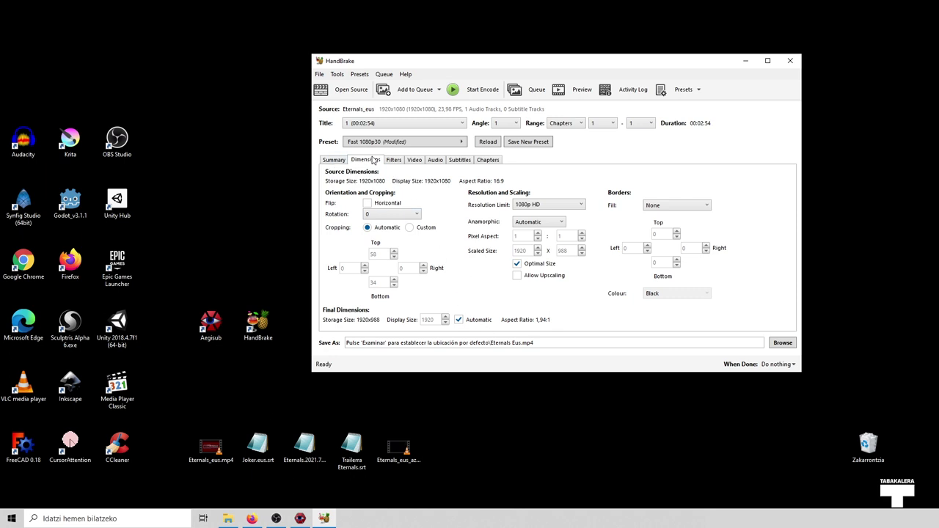
left_click(395, 161)
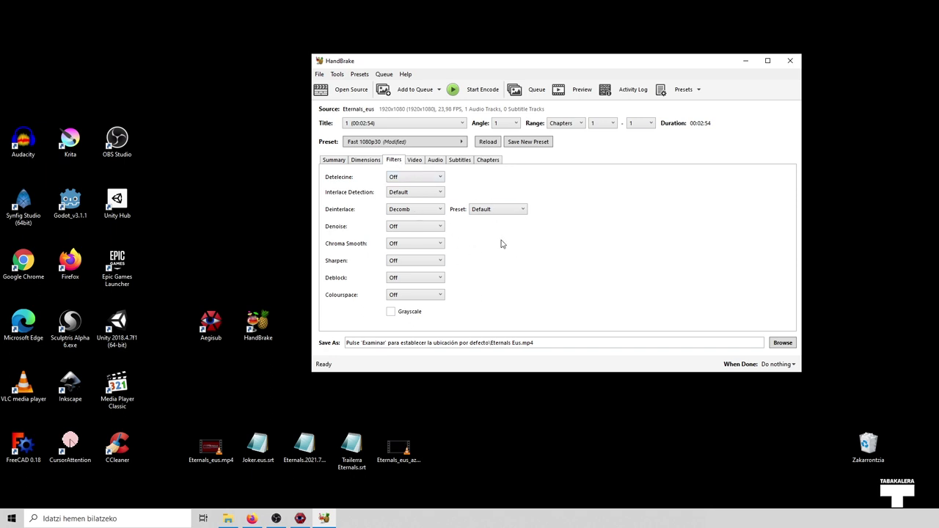
left_click(416, 160)
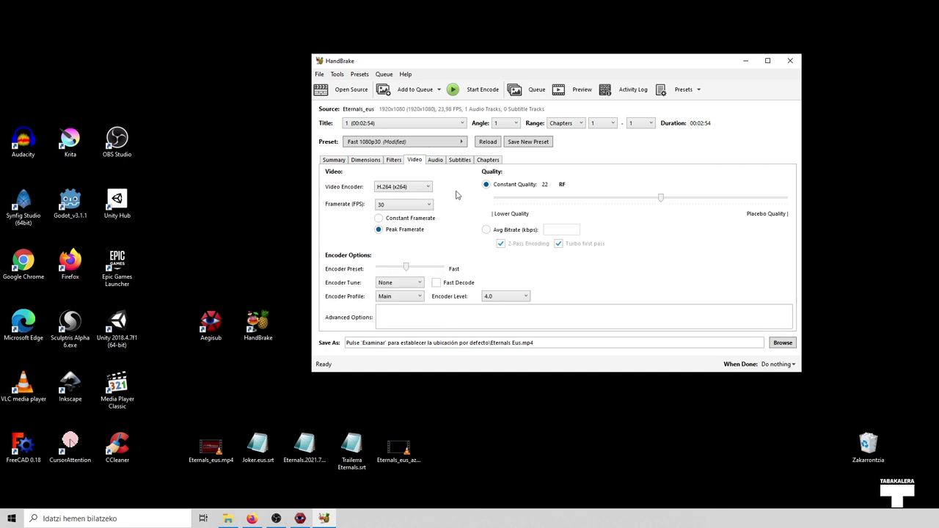
left_click_drag(459, 65, 454, 61)
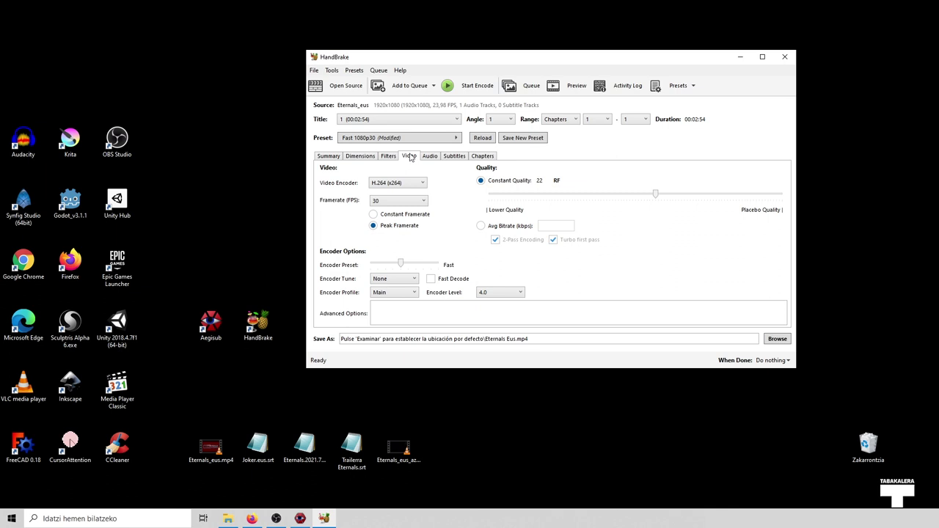
Try the H.264 (Nvidia NVEnc) video encoder and switch back to H.264 (x264)
left_click(423, 184)
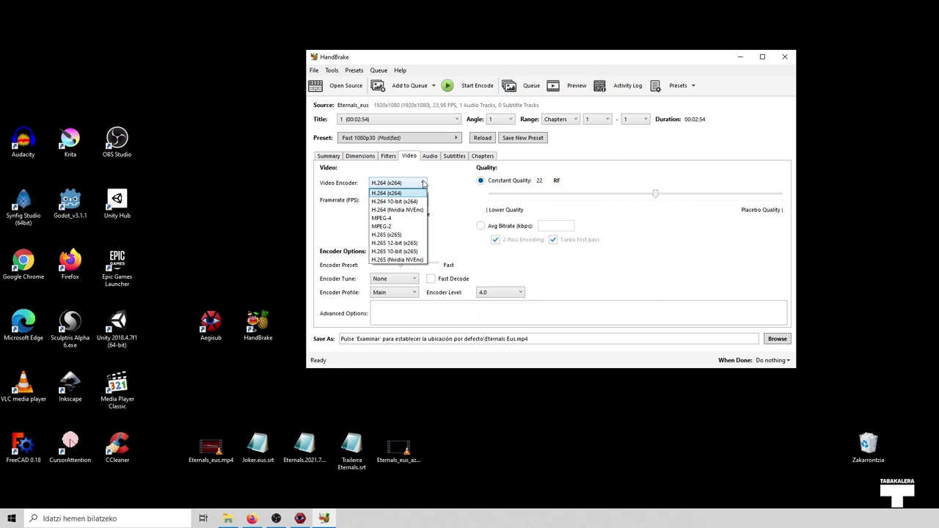
left_click(423, 185)
left_click(424, 185)
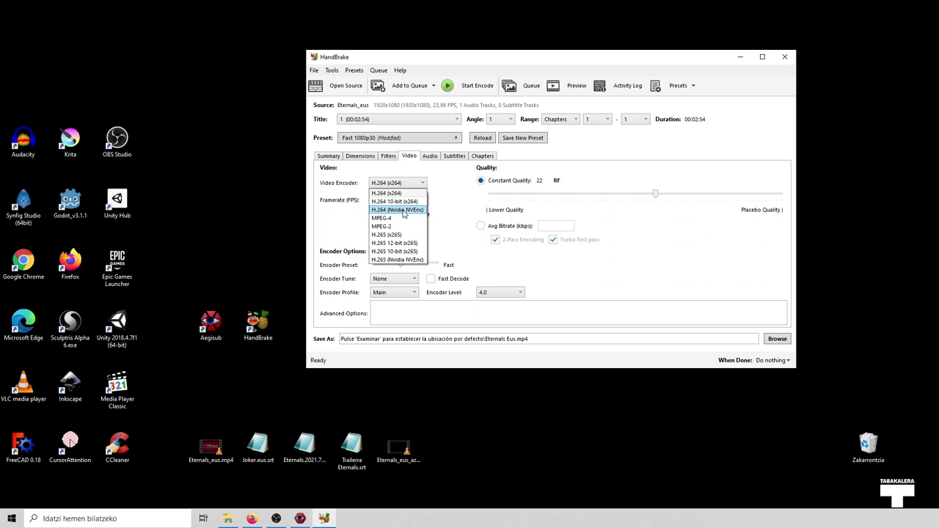
left_click(403, 210)
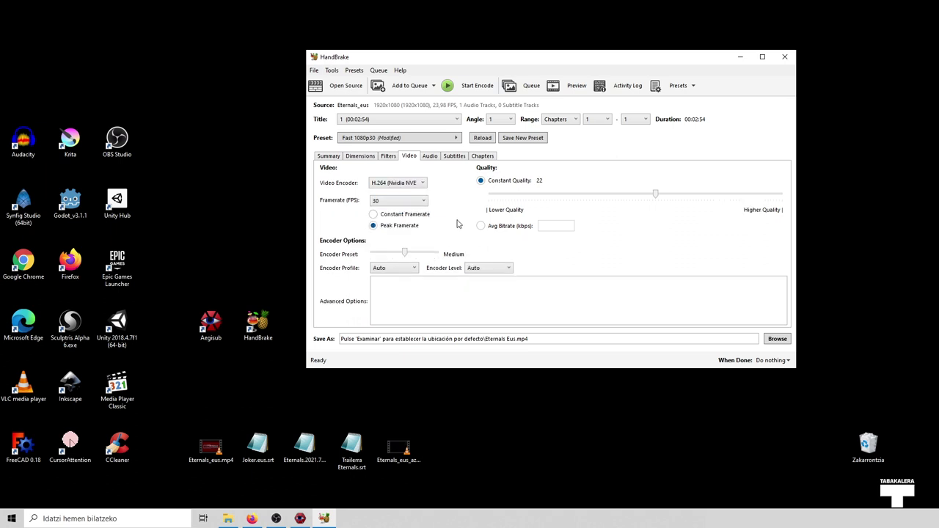
left_click(419, 184)
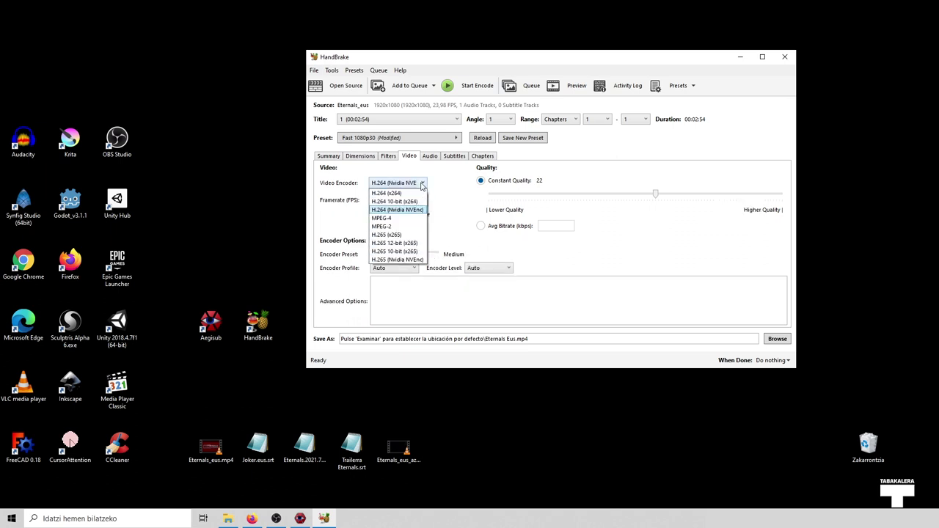
left_click(397, 196)
Keep H.264 (x264) as the video encoder and set the framerate to Same as source
left_click(424, 184)
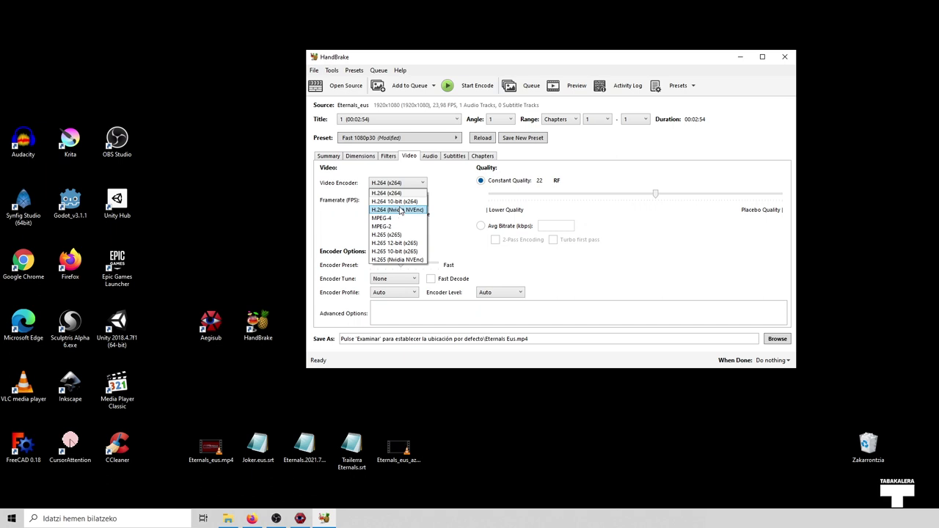
left_click(424, 187)
left_click(425, 186)
left_click(425, 184)
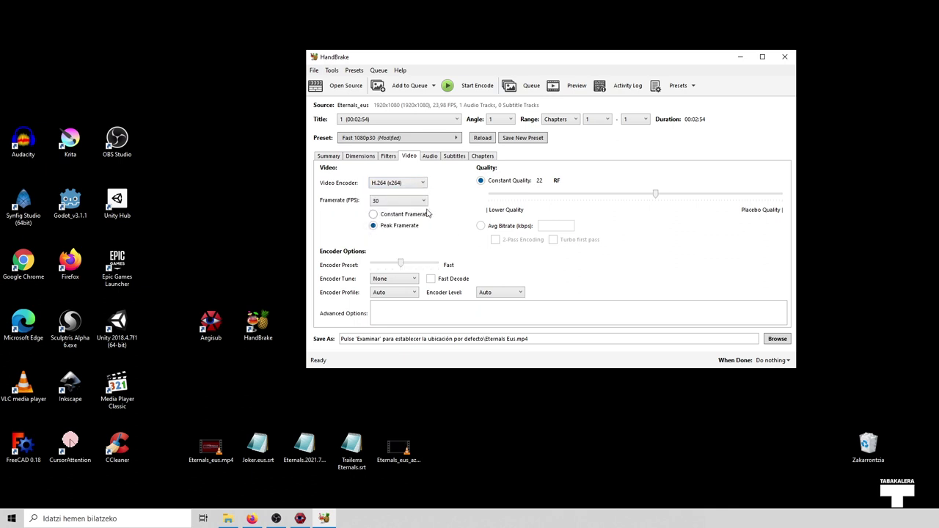
left_click(424, 201)
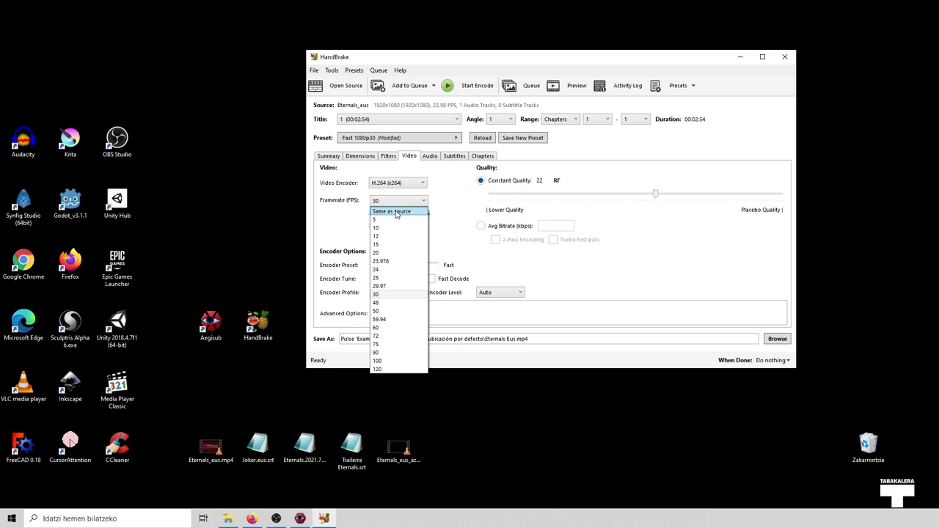
left_click(396, 212)
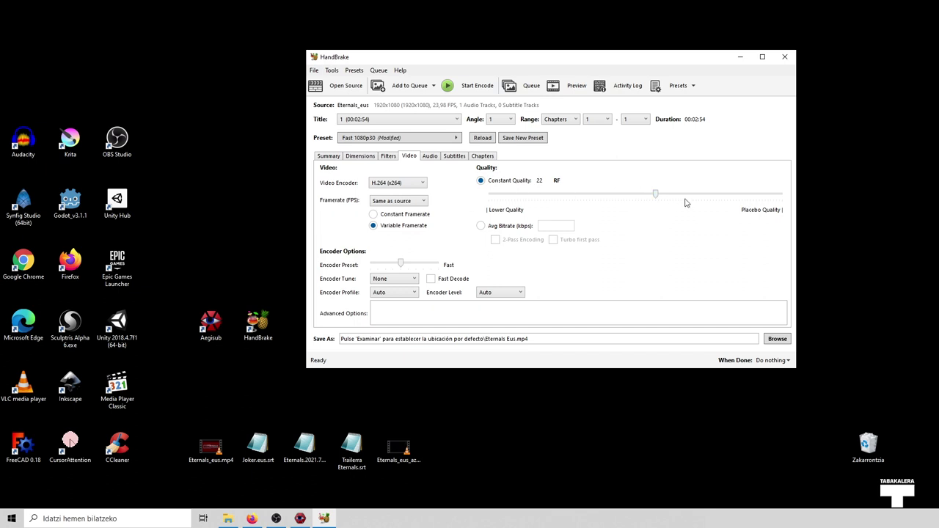
Try several higher and lower constant quality levels for the video, ending at RF 25
left_click_drag(656, 196, 706, 198)
left_click_drag(706, 195, 770, 197)
left_click_drag(699, 197, 682, 200)
left_click_drag(682, 196, 700, 195)
left_click_drag(695, 195, 648, 196)
left_click_drag(687, 198, 638, 195)
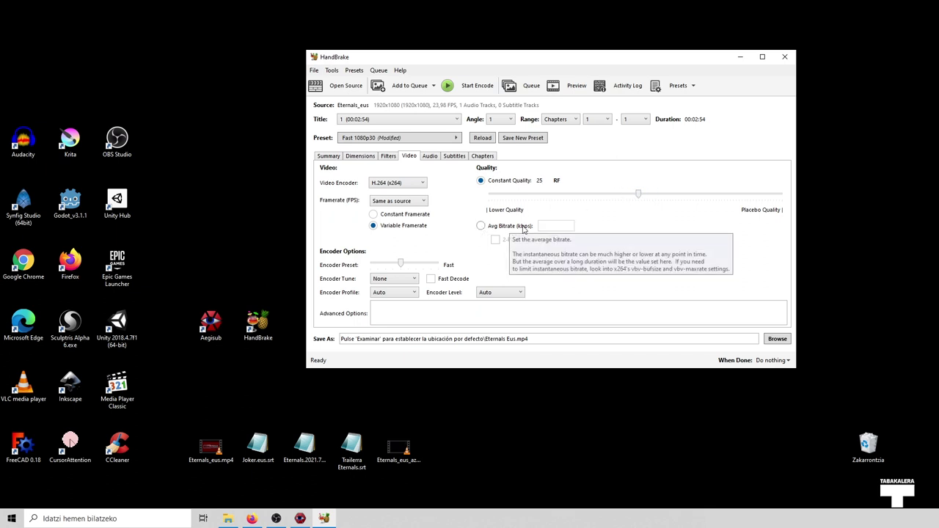
Check the data rate in the file properties of Eternals_eus.mp4 and set the average video bitrate to 3000 kbps
left_click(482, 226)
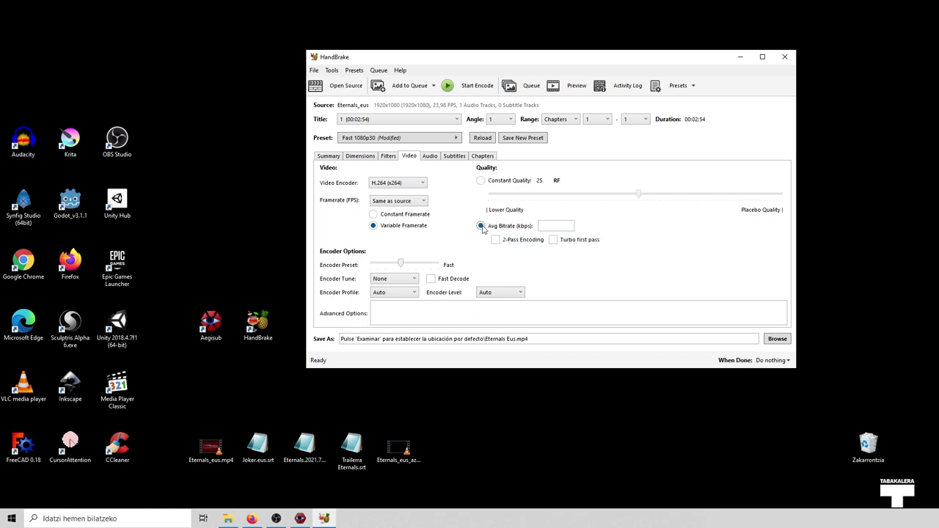
left_click(212, 449)
right_click(212, 454)
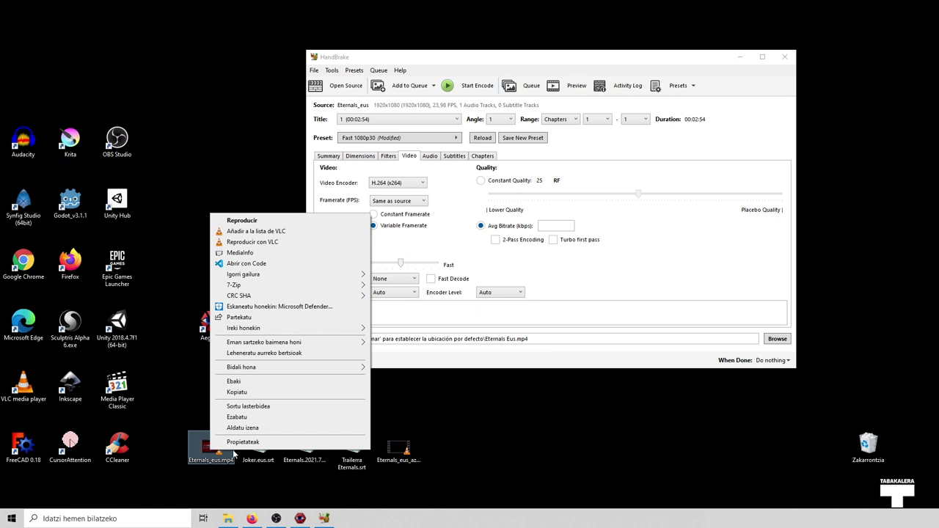
left_click(243, 443)
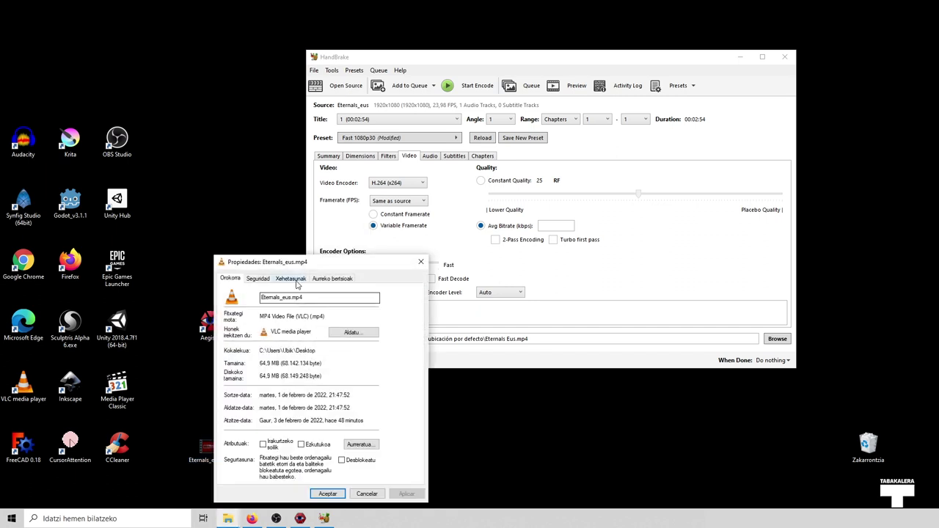
left_click(296, 283)
left_click_drag(301, 263, 217, 169)
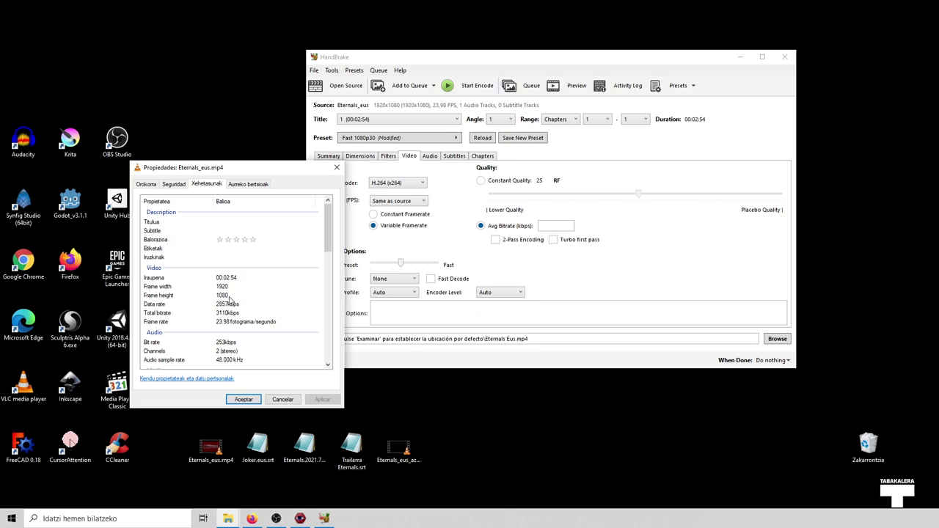
left_click_drag(292, 170, 254, 158)
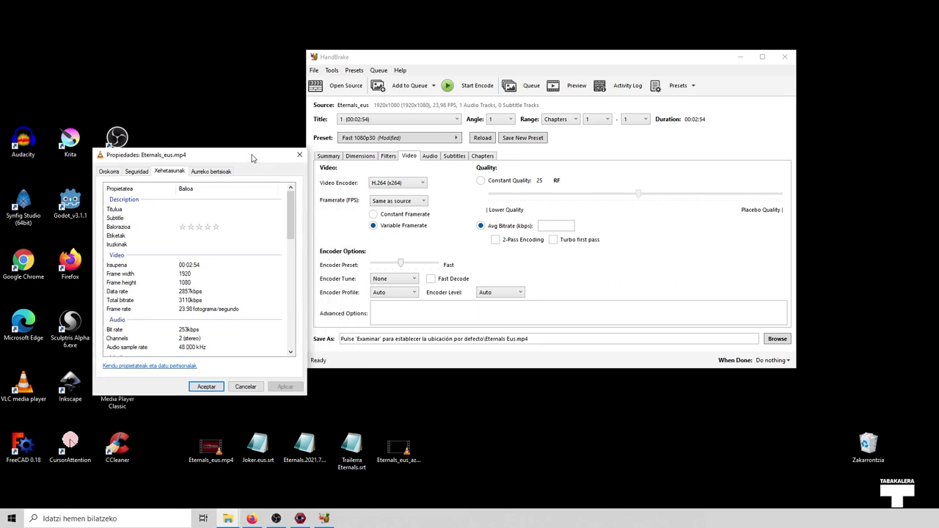
left_click(298, 157)
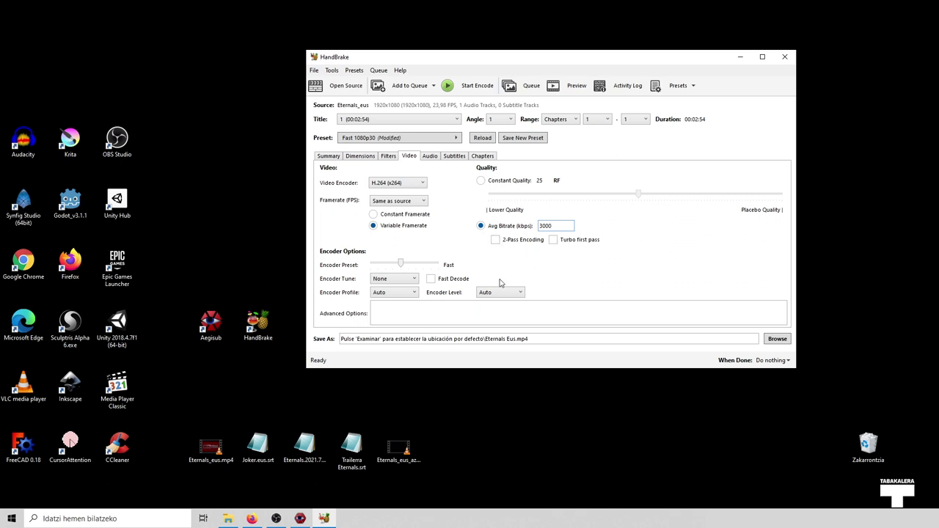
Set the video encoder preset to Medium
left_click(497, 246)
left_click_drag(401, 266, 393, 268)
left_click_drag(395, 266, 412, 267)
Set the output destination to the desktop with the file name Eternals Eus_apz2.mp4
left_click(777, 339)
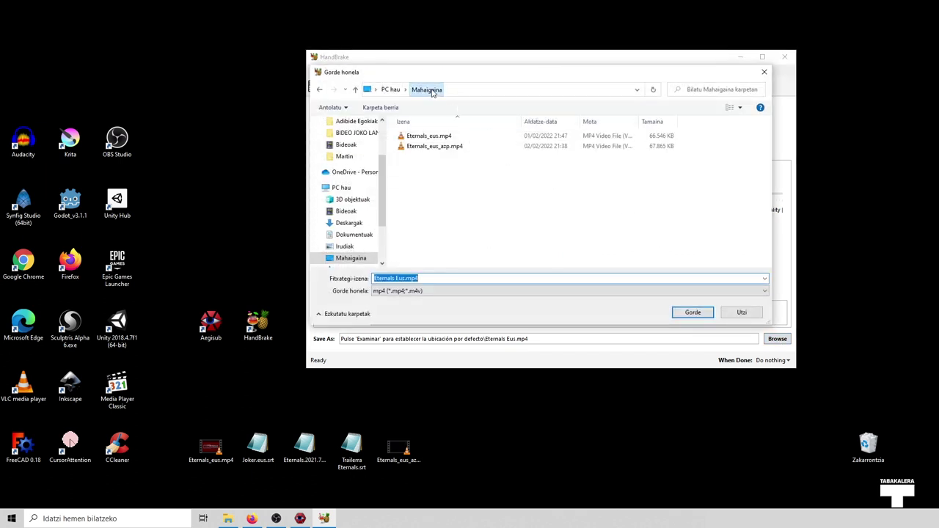
left_click(408, 279)
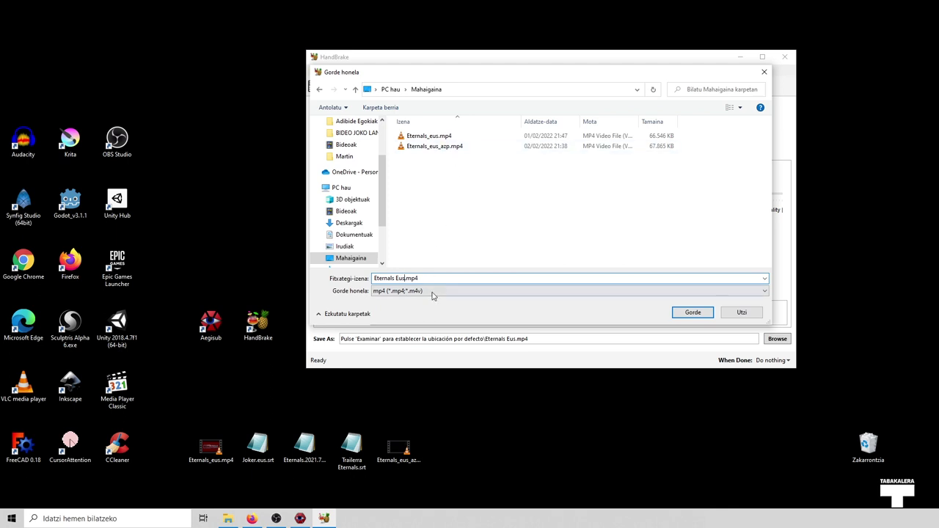
type("_apz2")
left_click(692, 313)
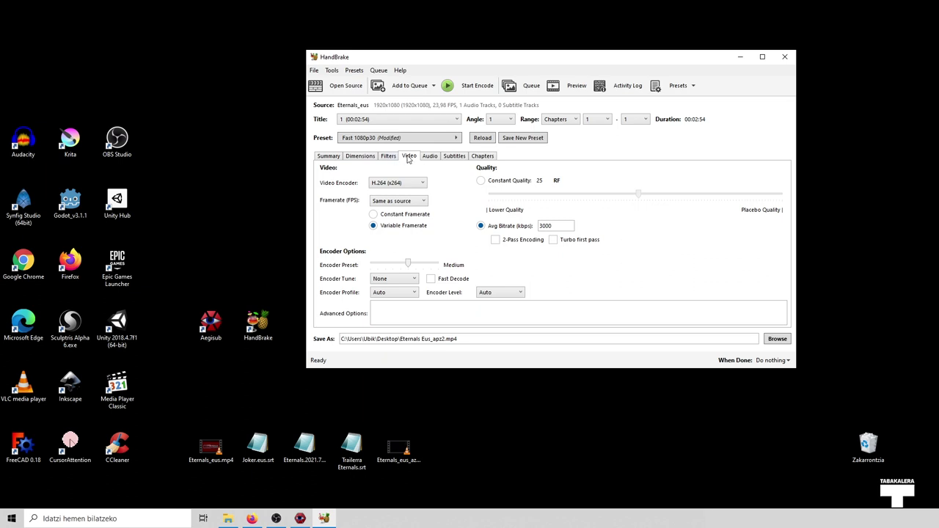
Set the audio track's bitrate to 256, keeping the AAC codec
left_click(431, 157)
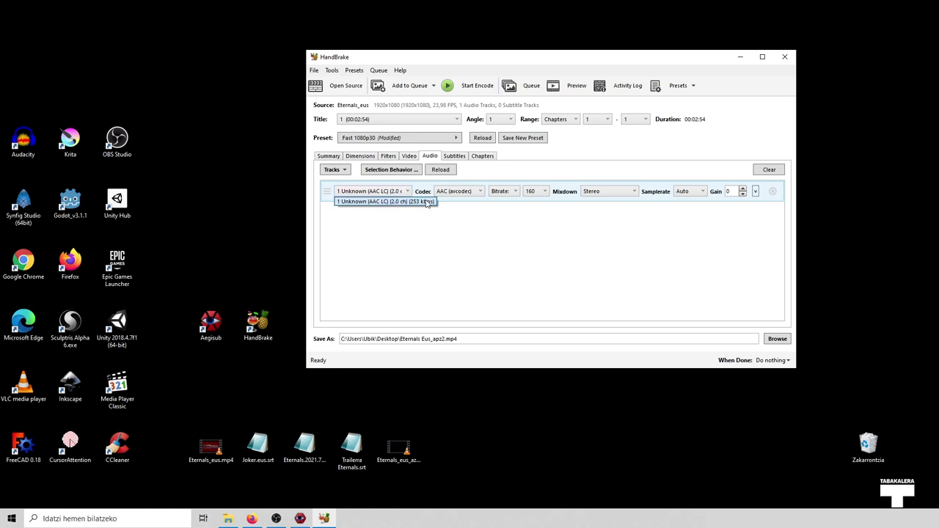
left_click(545, 192)
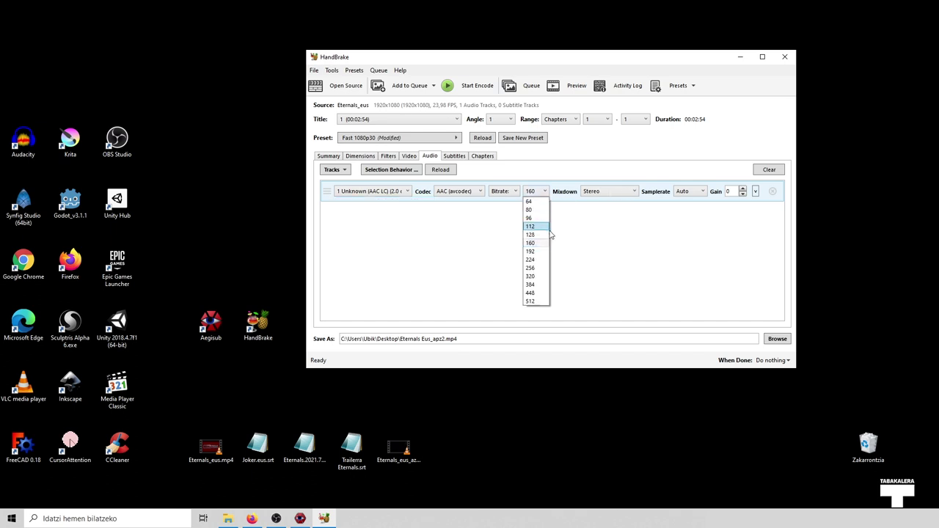
left_click(535, 268)
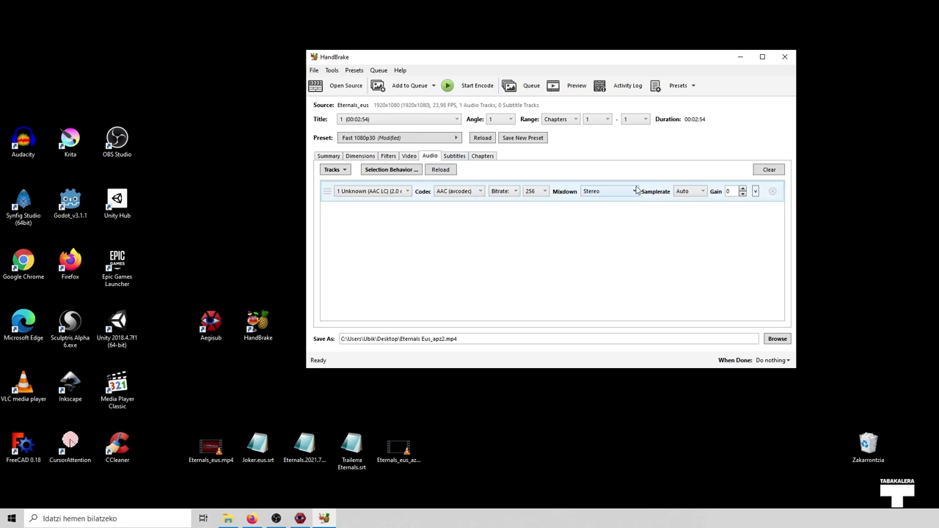
Check the available subtitle sources and remove the Foreign Audio Scan subtitle track
left_click(455, 157)
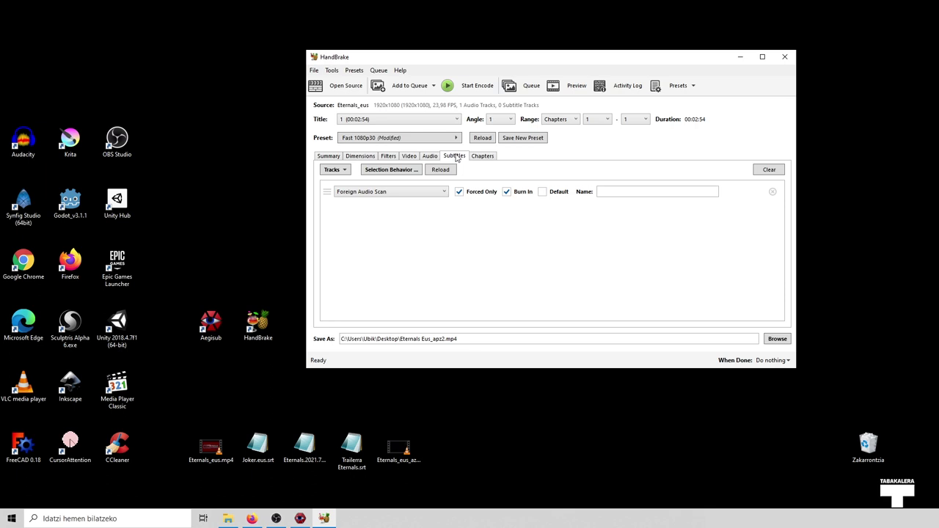
left_click(445, 193)
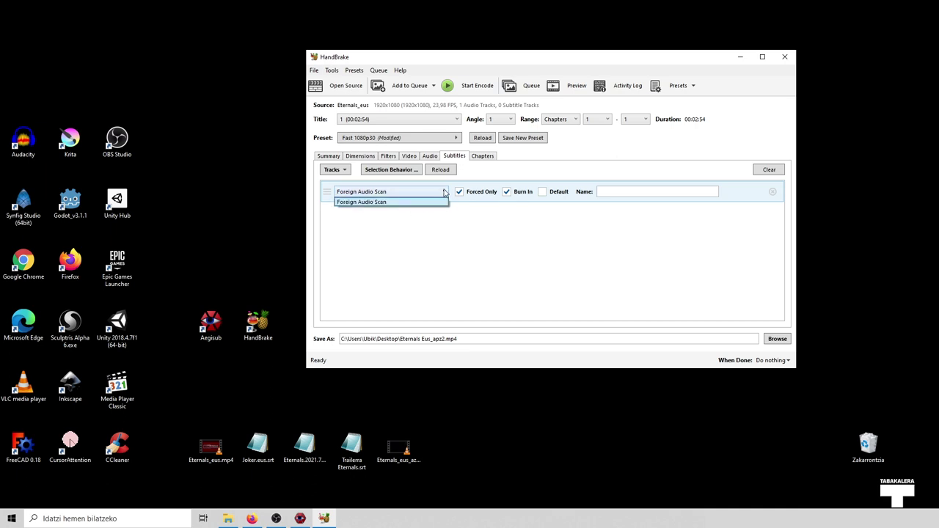
left_click(444, 193)
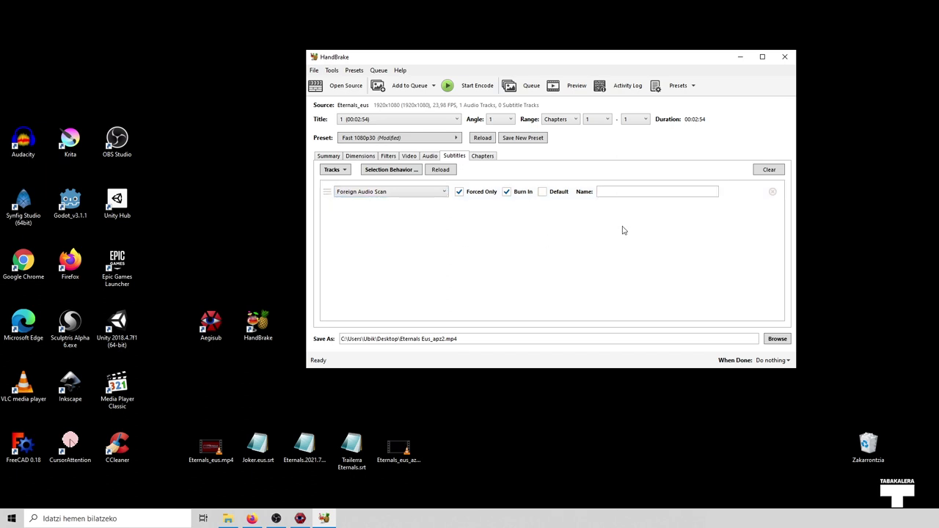
left_click(772, 193)
Import the external subtitle file Trailerra Eternals.srt from the desktop as a subtitle track
left_click(345, 169)
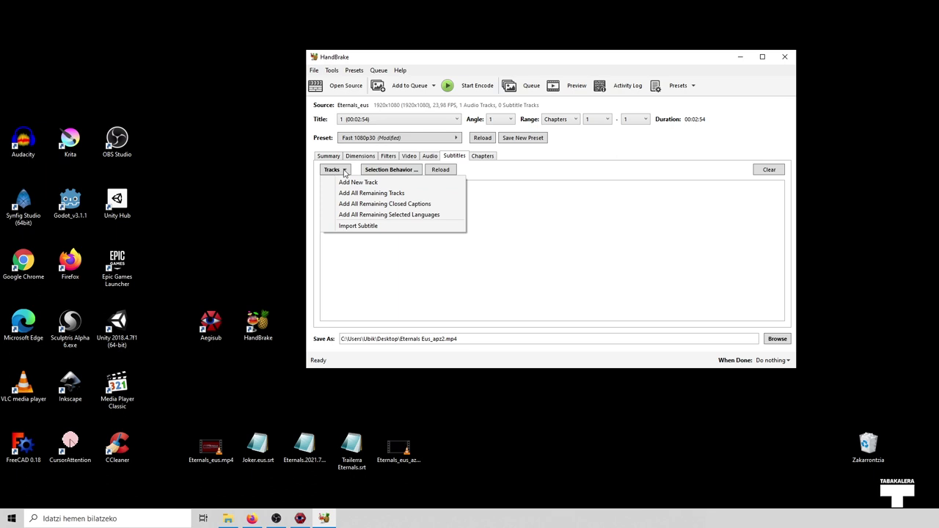
left_click(360, 227)
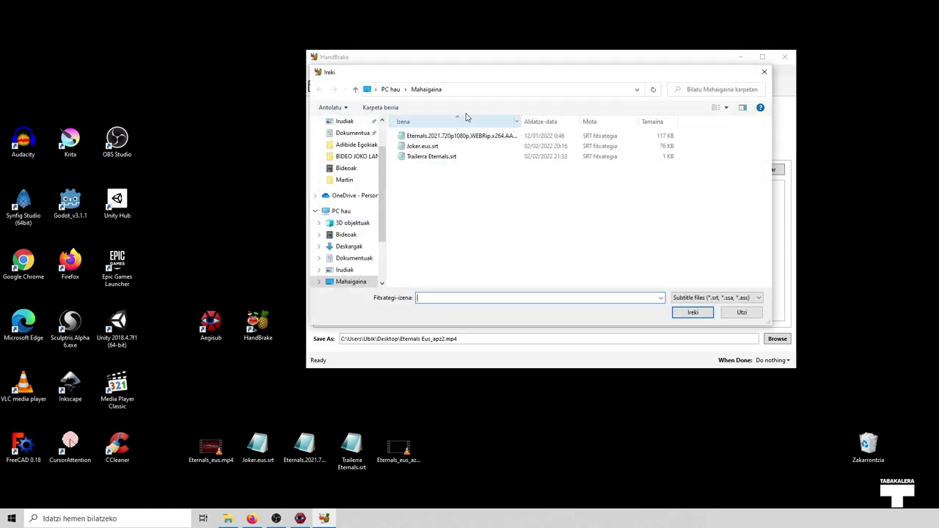
left_click(435, 150)
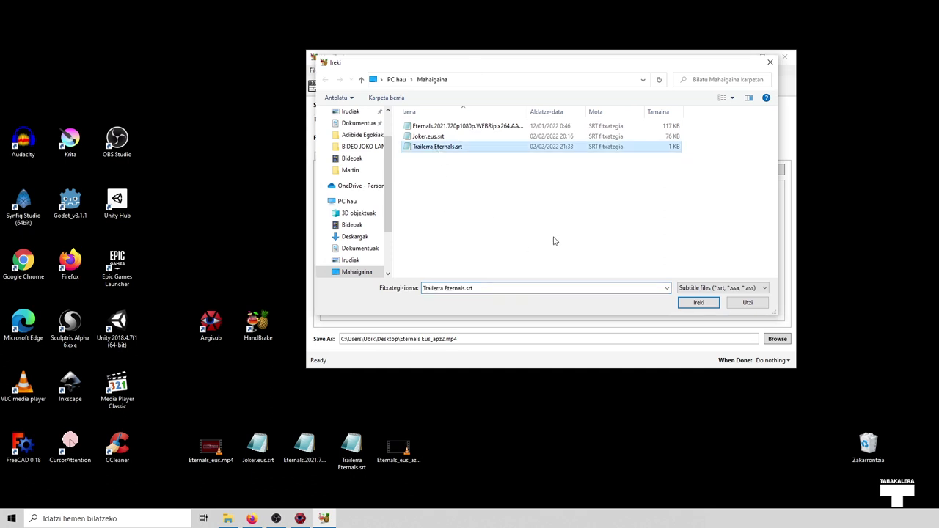
left_click(701, 304)
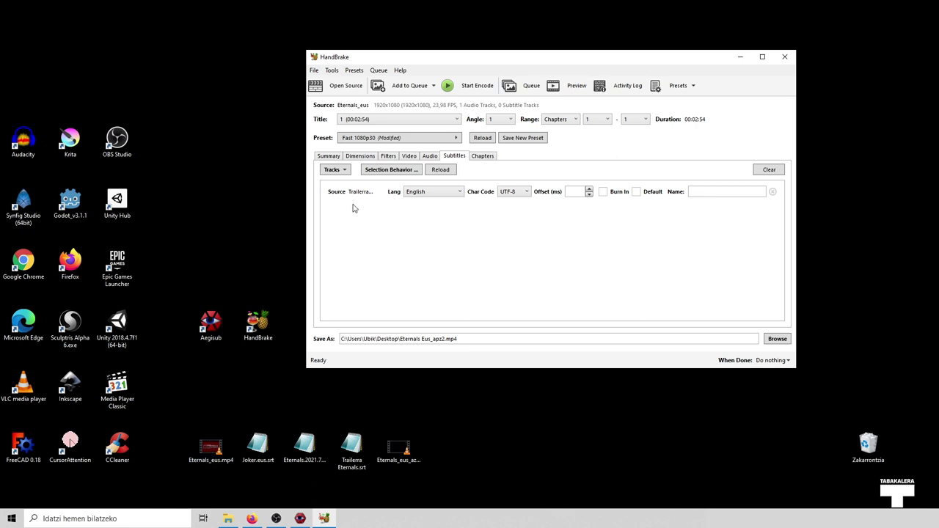
Set the imported subtitle track's language to Basque
left_click(460, 193)
left_click_drag(464, 246, 462, 226)
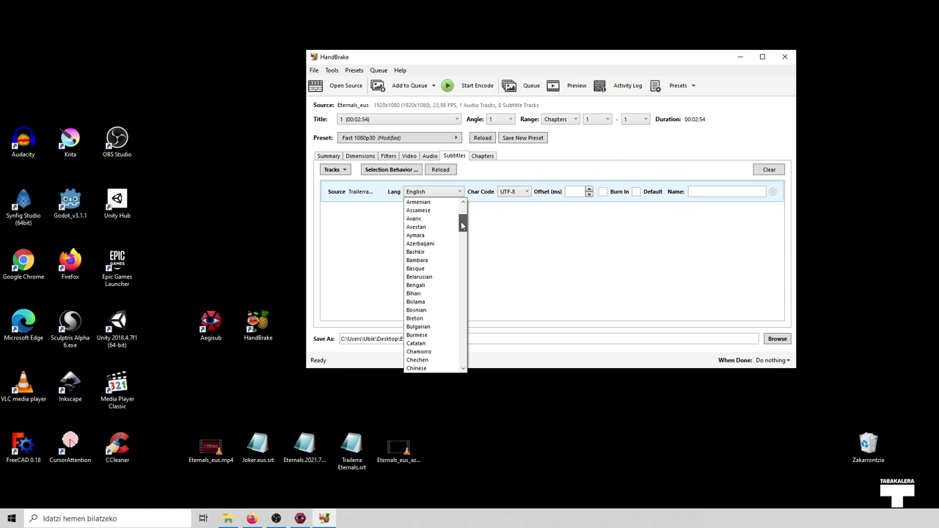
left_click(417, 269)
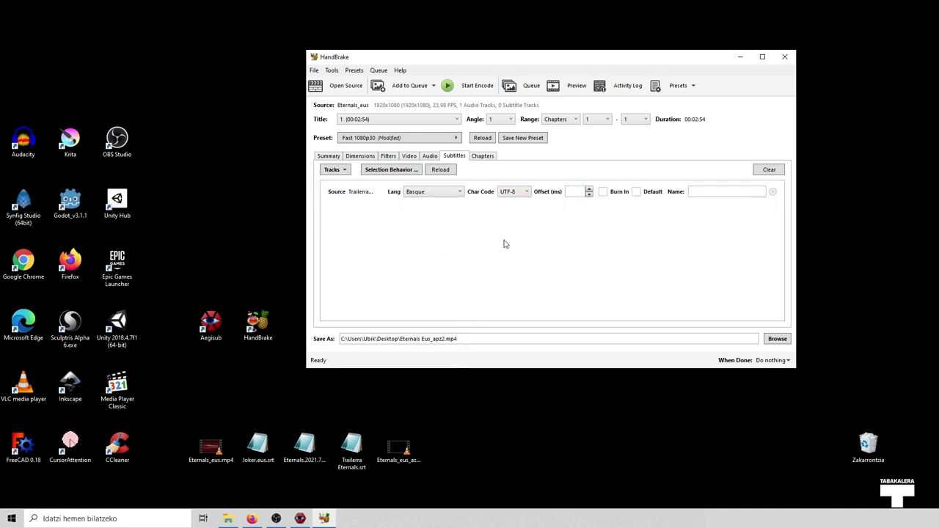
Try the Burn In option on the Basque subtitle track, leave it off and name the track Euskara
left_click(603, 193)
left_click(603, 192)
left_click_drag(482, 63, 453, 60)
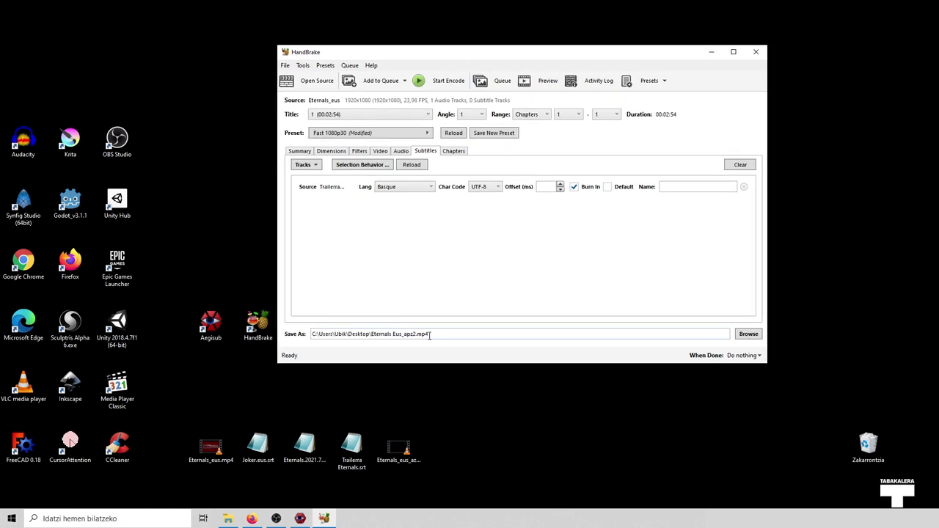
left_click(575, 187)
Turn off the creation of chapter markers
left_click(457, 151)
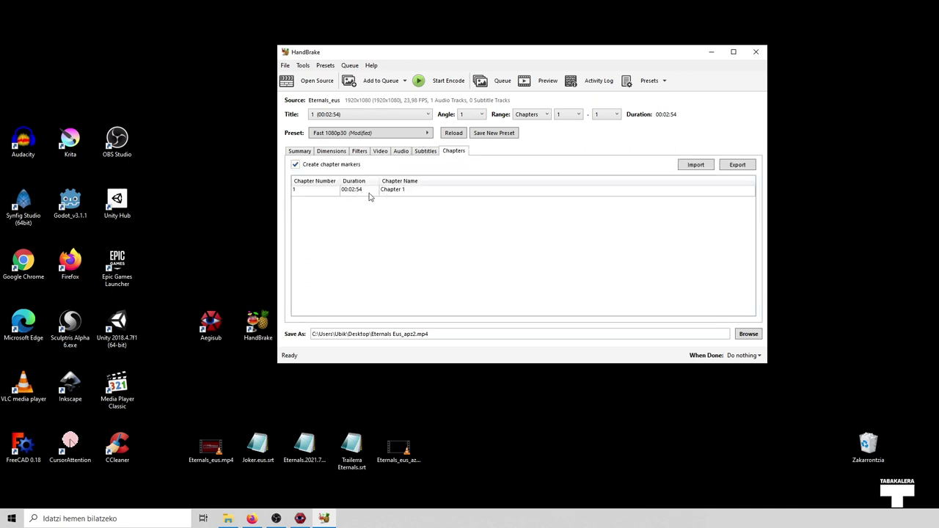
left_click(295, 164)
Enable Burn In for the Euskara subtitle track and start the encode
left_click(425, 152)
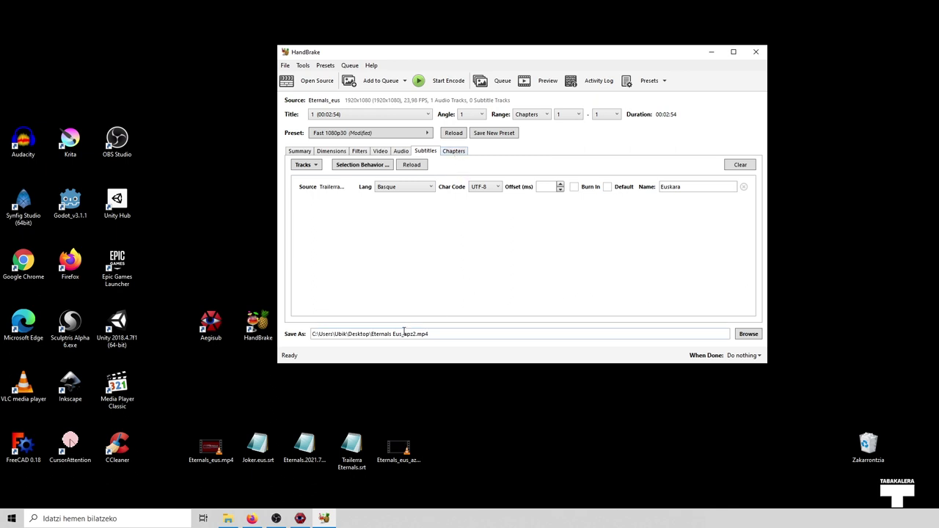
left_click(574, 188)
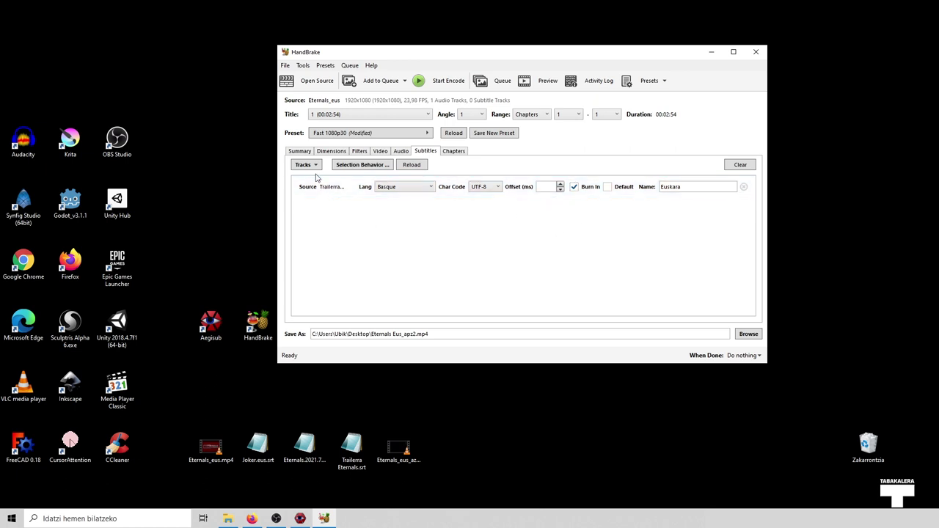
left_click(444, 86)
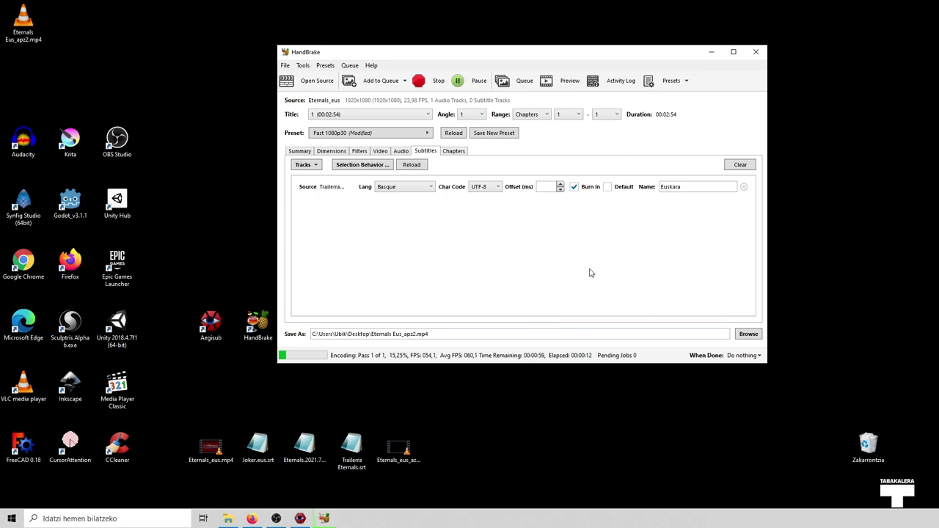
Review the actions available for when the encode finishes and choose Do nothing
left_click_drag(621, 54, 643, 56)
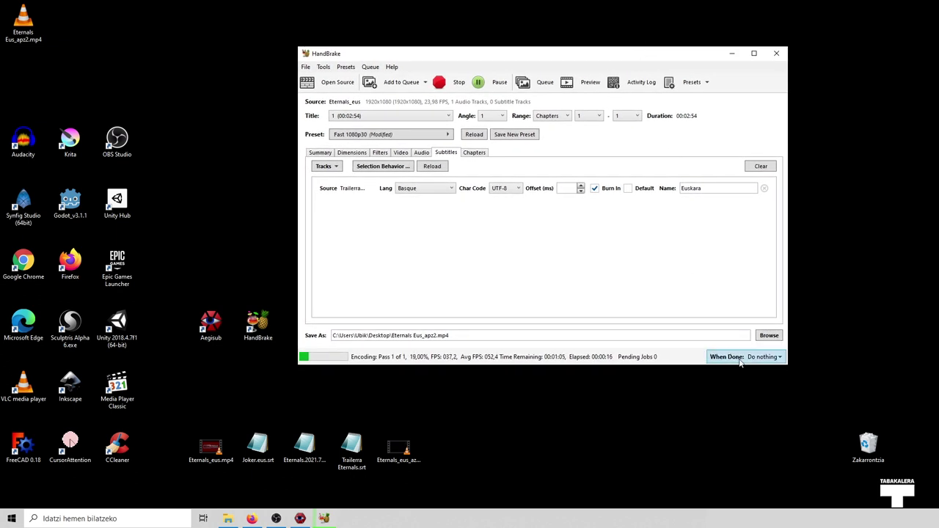
left_click(780, 358)
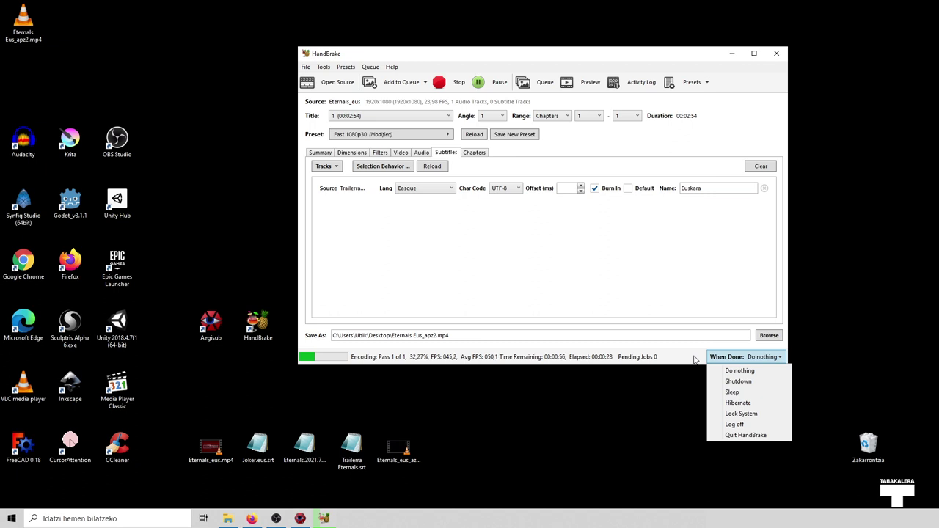
left_click(753, 371)
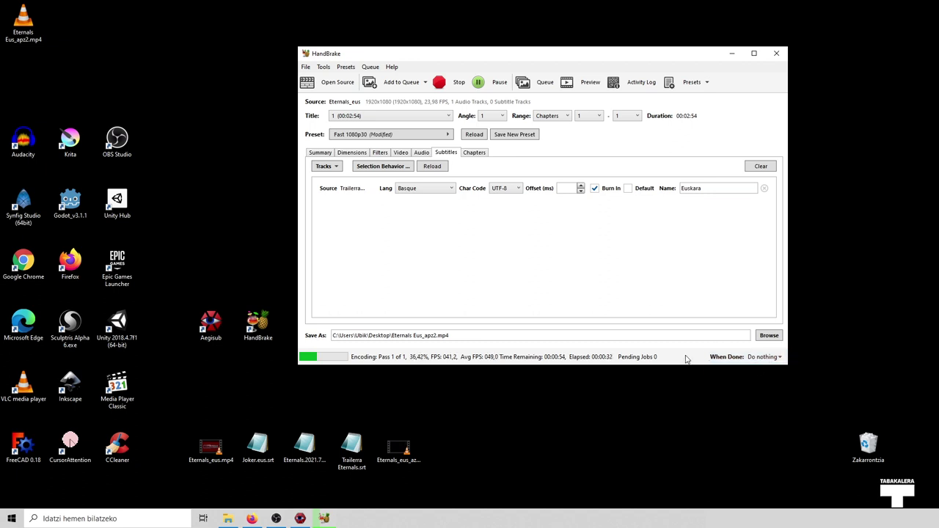
Minimize HandBrake, play the desktop video Eternals_eus_azp.mp4 in a reduced VLC window and pause it
left_click(734, 56)
left_click_drag(398, 445, 493, 330)
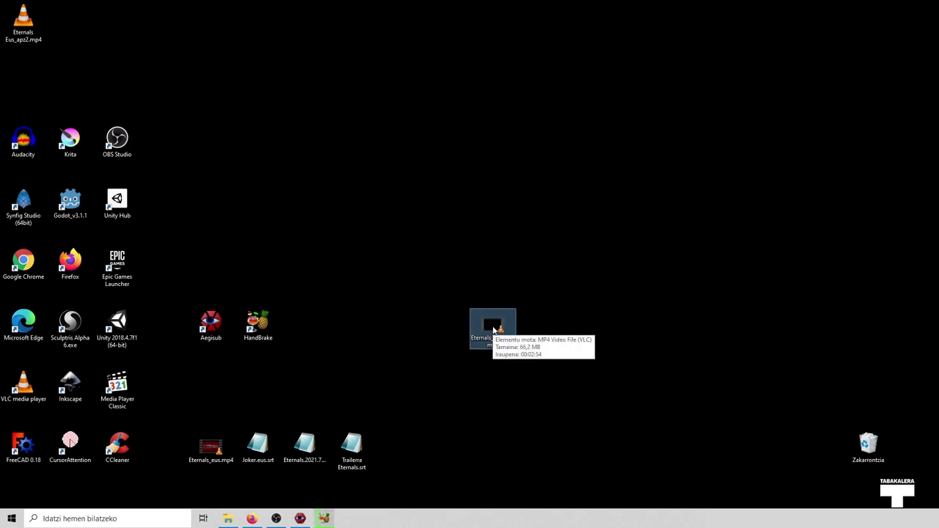
double_click(493, 329)
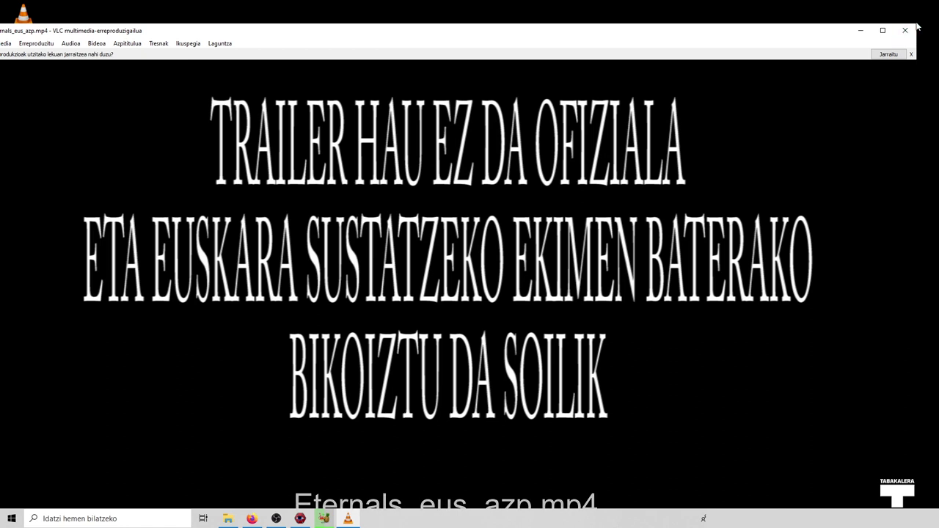
left_click_drag(917, 23, 453, 244)
left_click_drag(360, 255, 599, 125)
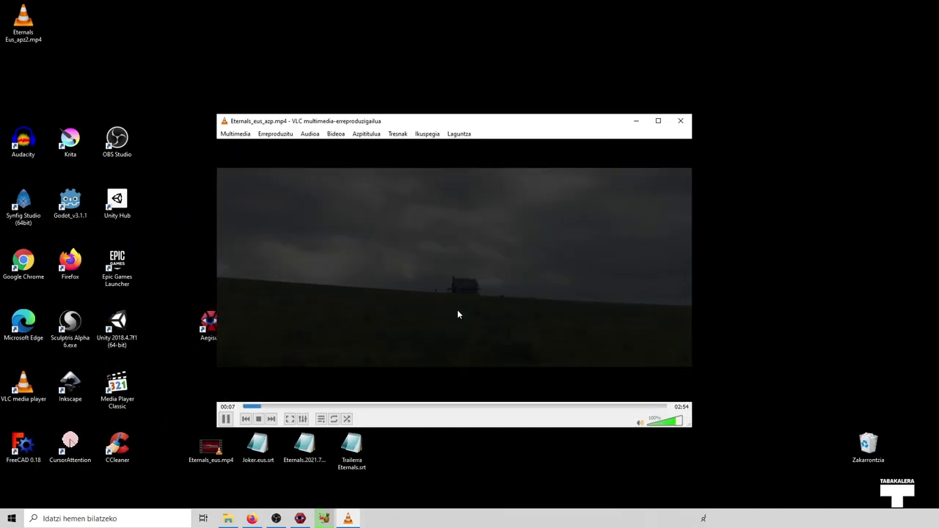
key("space")
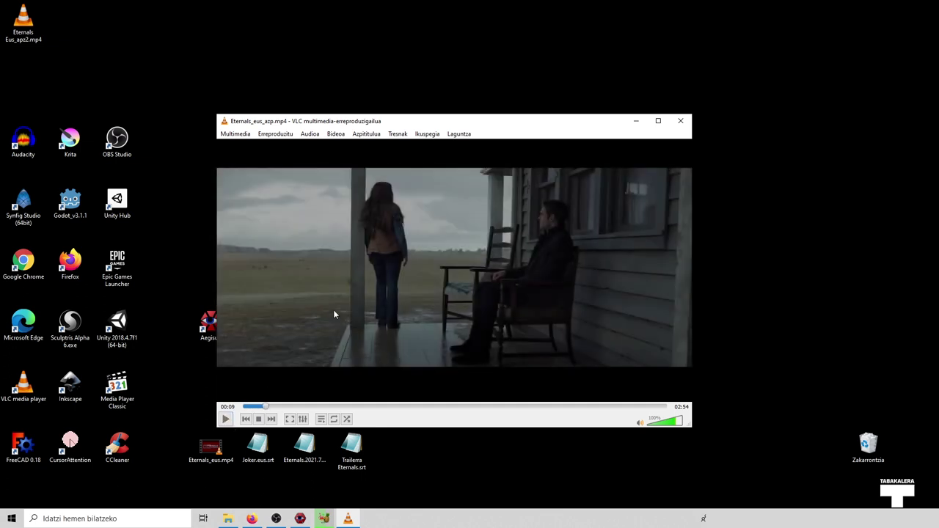
left_click_drag(413, 128, 449, 112)
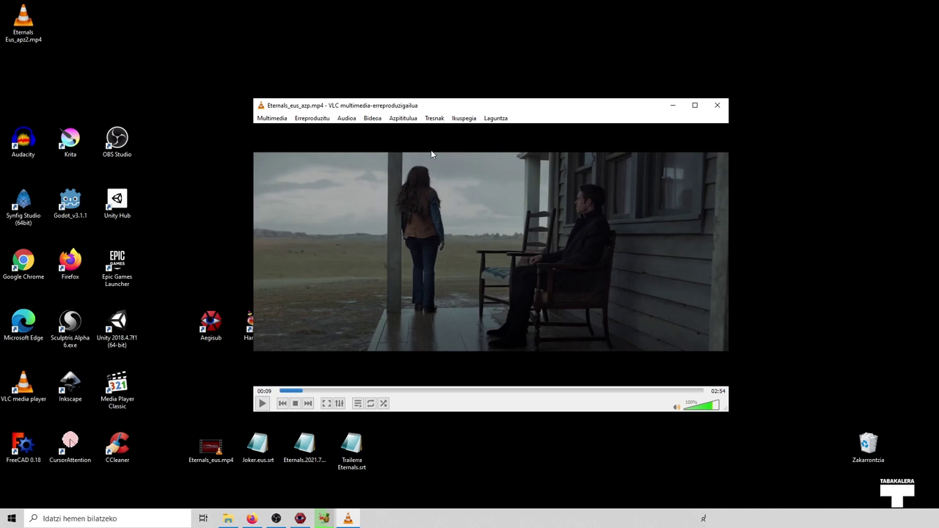
Select the Euskara subtitle track for the paused trailer, play a short part to check the subtitles and pause
left_click(407, 119)
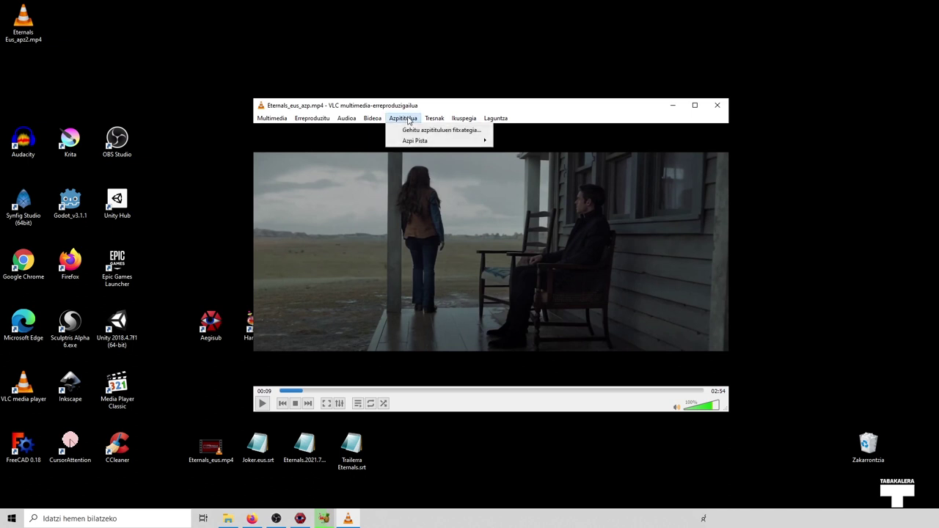
mouse_move(416, 144)
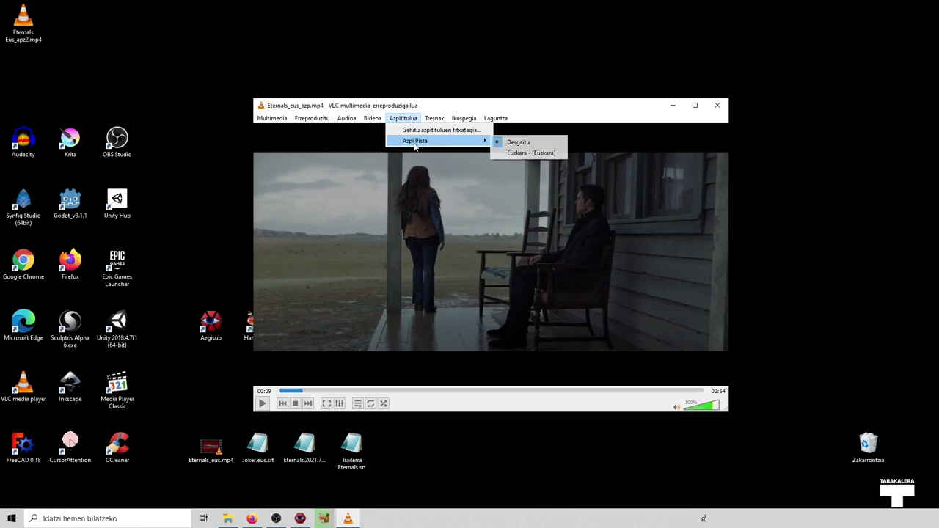
left_click(530, 154)
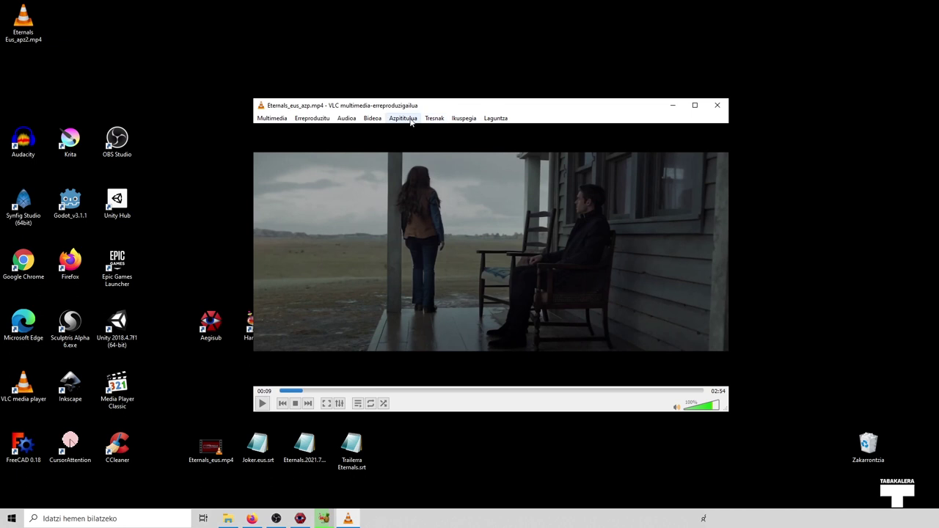
left_click(262, 403)
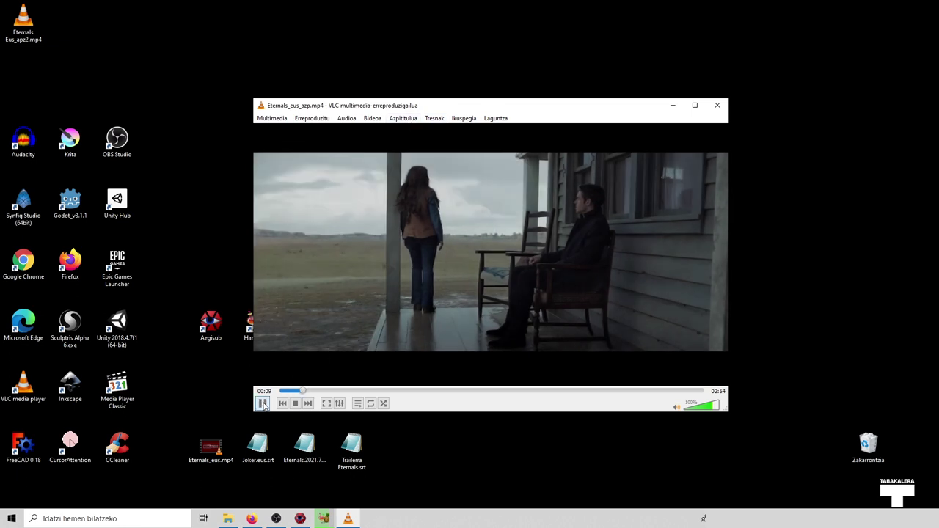
key("space")
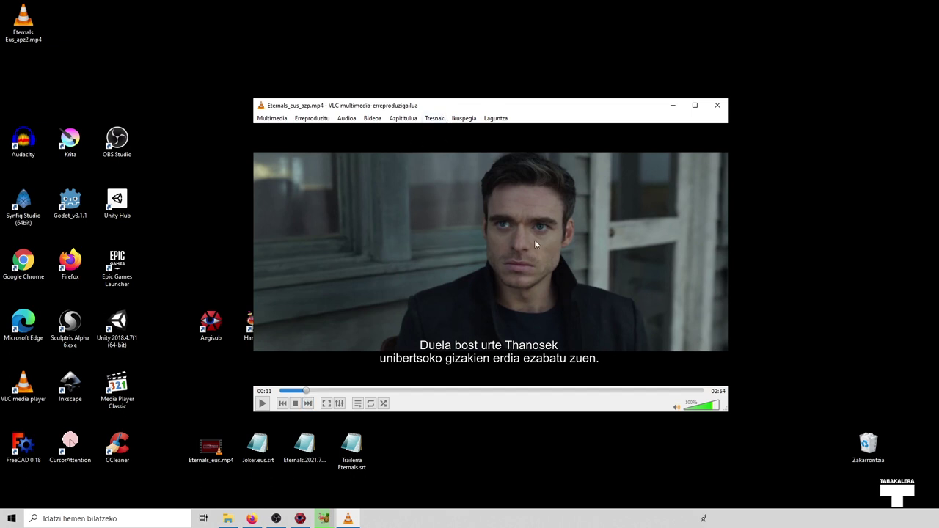
Disable the subtitle track and play a short part of the trailer without subtitles before pausing
left_click(403, 118)
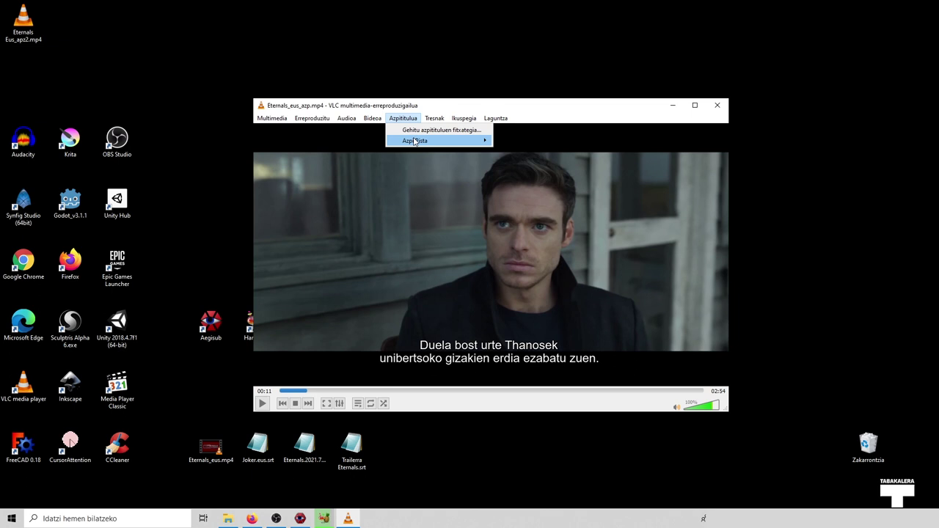
mouse_move(441, 142)
left_click(517, 142)
left_click(263, 403)
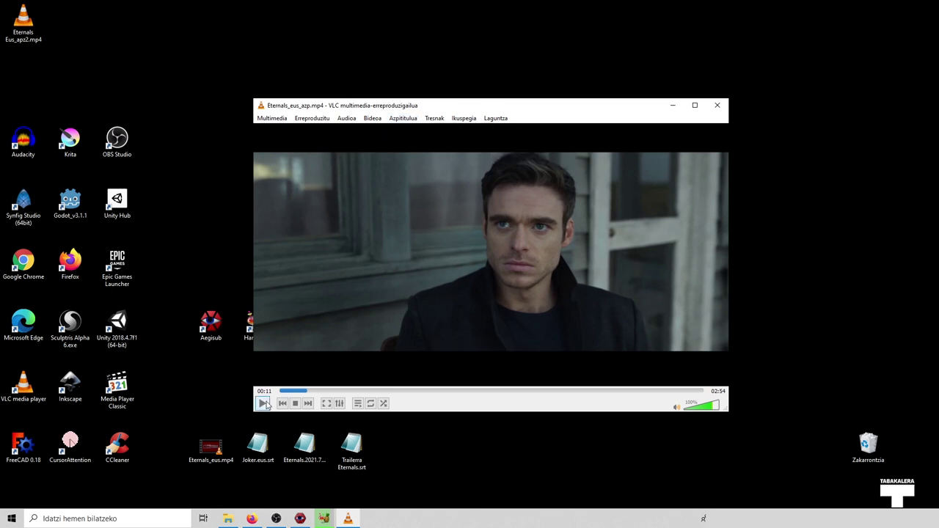
left_click(262, 404)
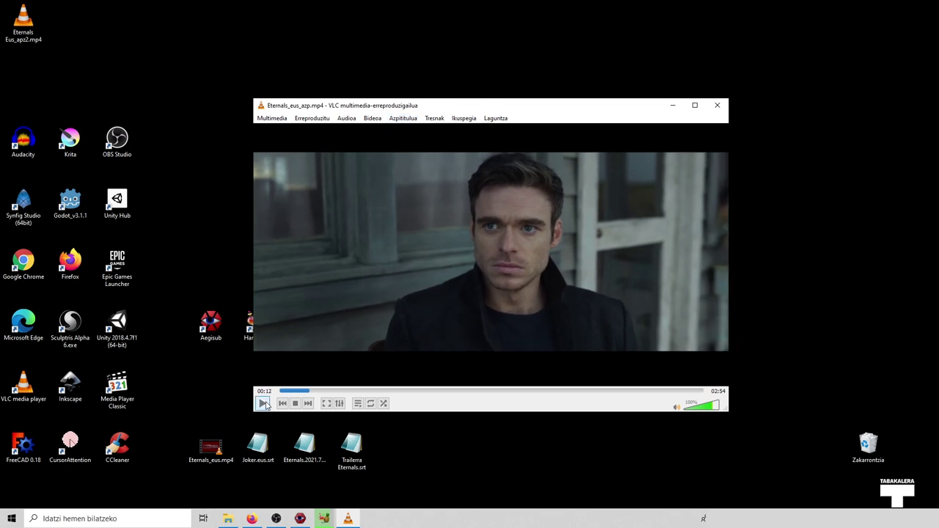
left_click(262, 403)
key("space")
Switch the Euskara subtitle track back on, play to about 20 seconds and pause
left_click(403, 119)
mouse_move(463, 141)
left_click(518, 153)
left_click(262, 403)
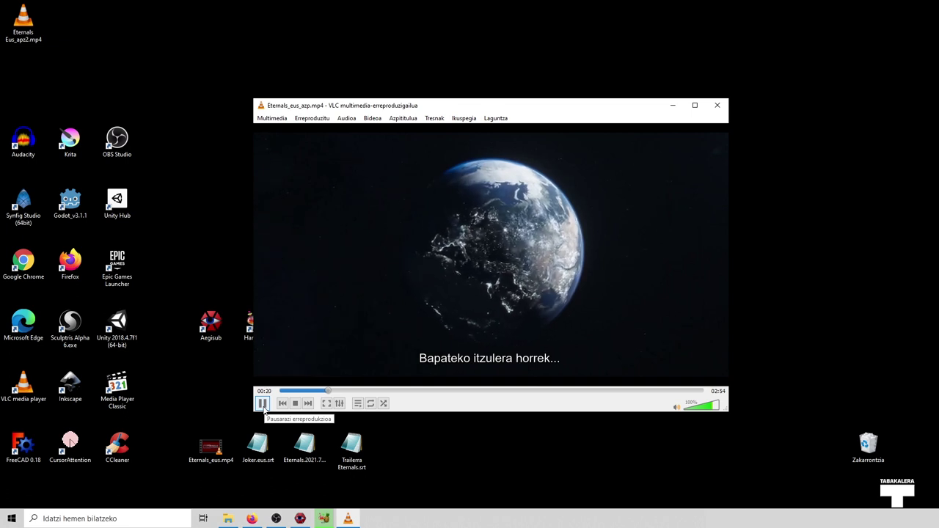
left_click(262, 404)
Switch the subtitles off at the paused Earth shot and close the video player
left_click(402, 118)
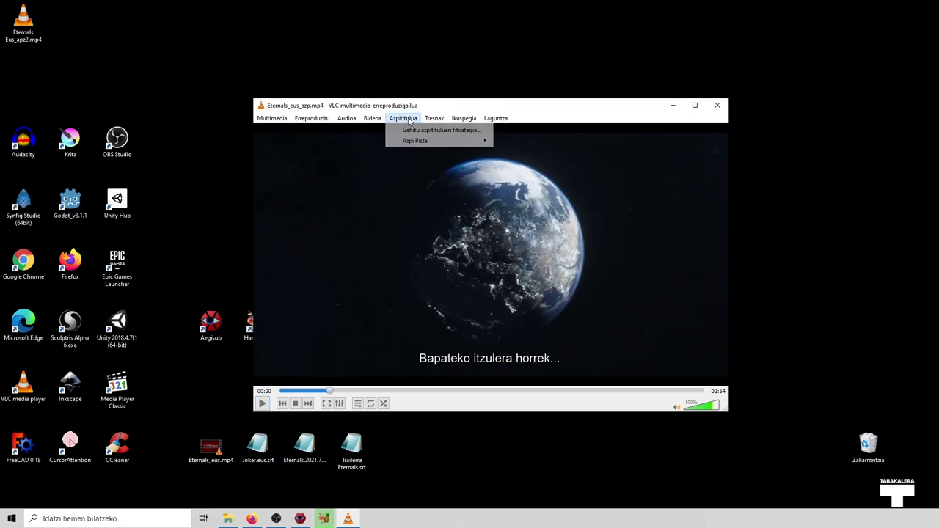
mouse_move(485, 144)
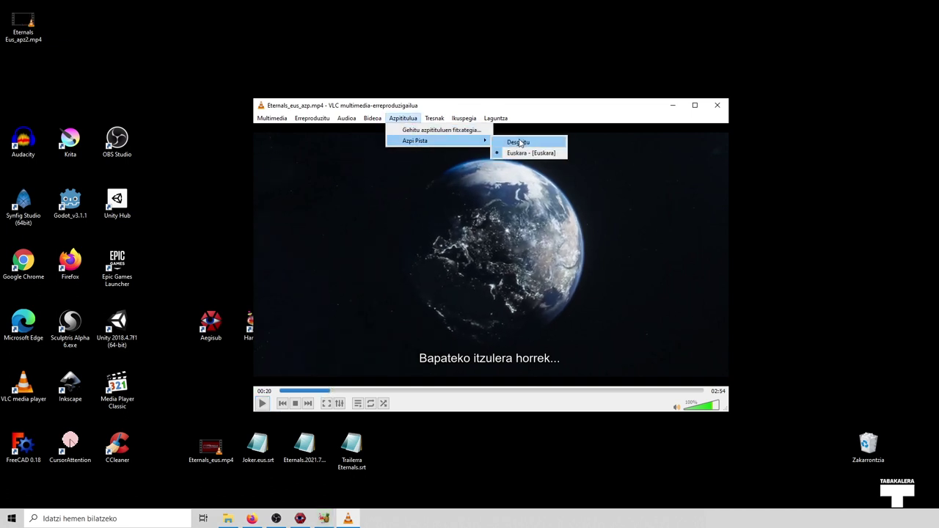
left_click(520, 143)
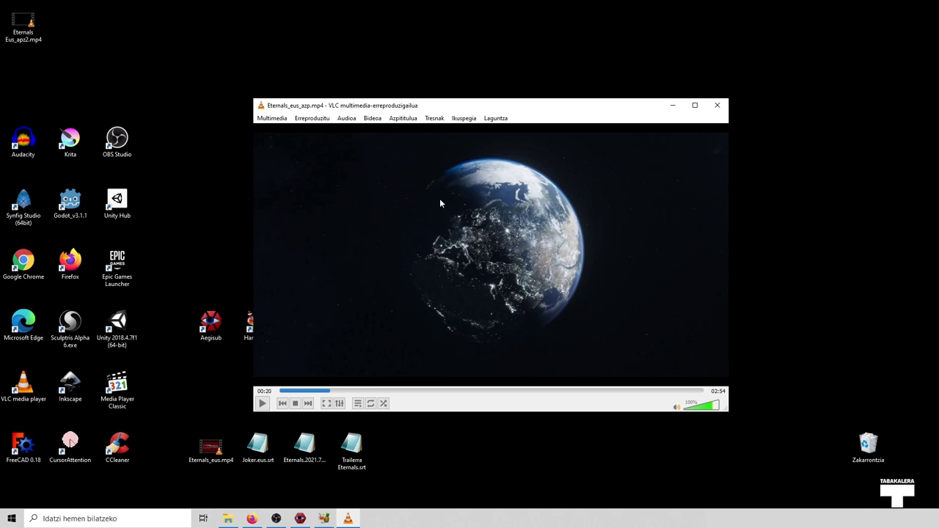
left_click(717, 105)
Move Eternals Eus_apz2.mp4 beside the other encoded video, play it and inspect its subtitle track options
left_click_drag(28, 27, 549, 334)
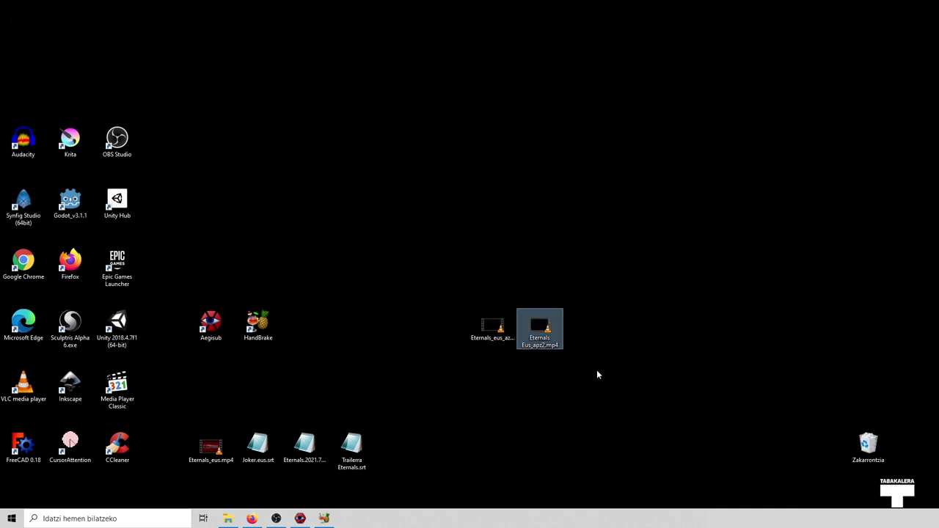
double_click(540, 330)
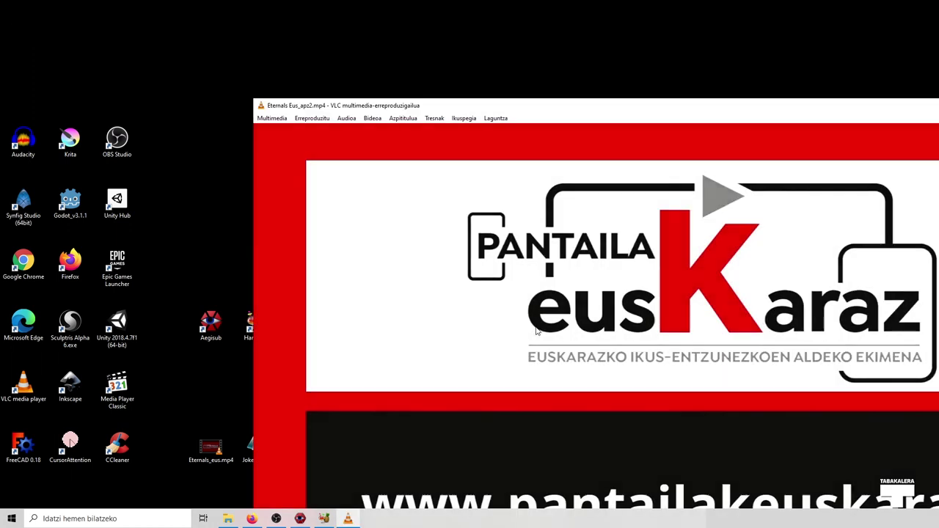
left_click_drag(260, 112, 201, 72)
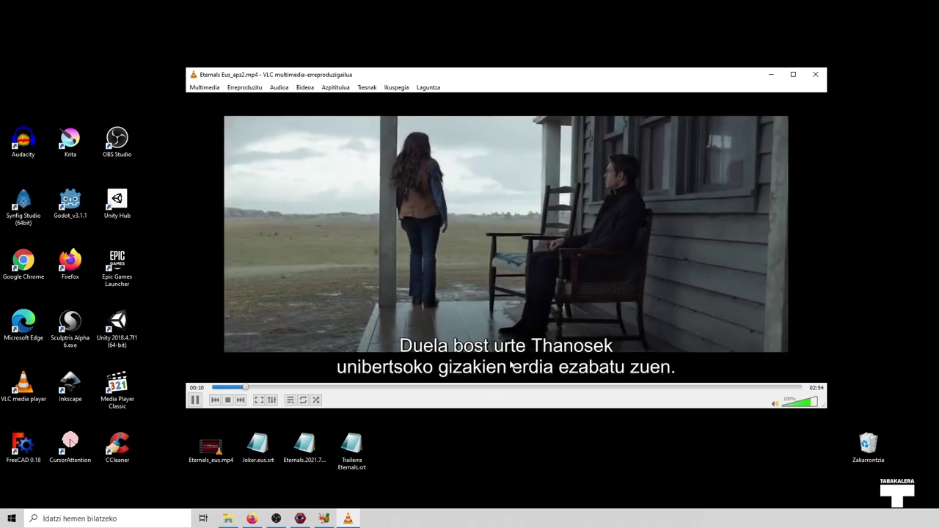
left_click(340, 88)
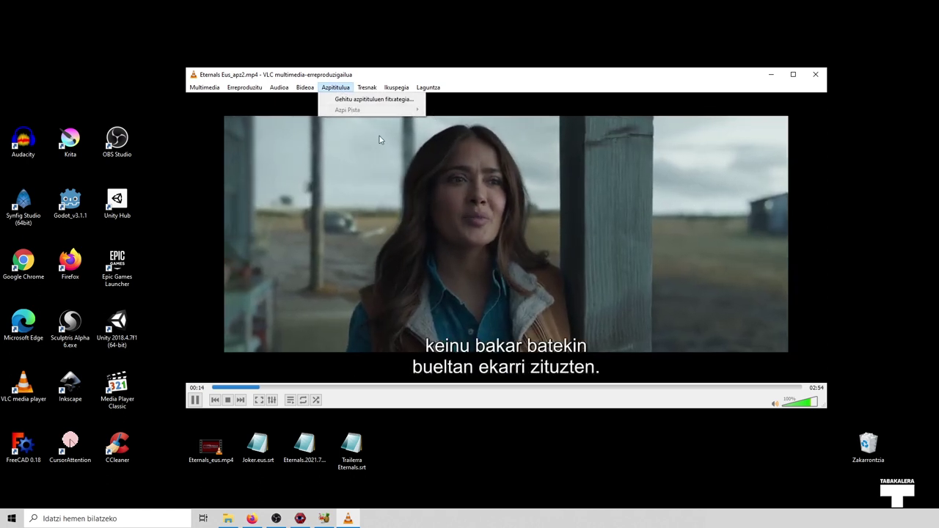
Pause Eternals Eus_apz2.mp4 at about 14 seconds to recheck its subtitle track options, and close the video player
left_click(342, 103)
left_click(335, 88)
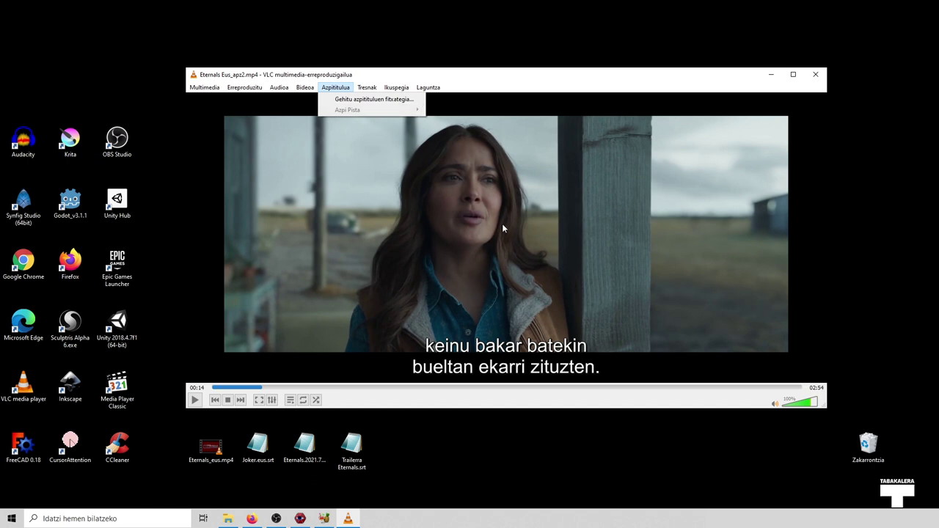
left_click(370, 70)
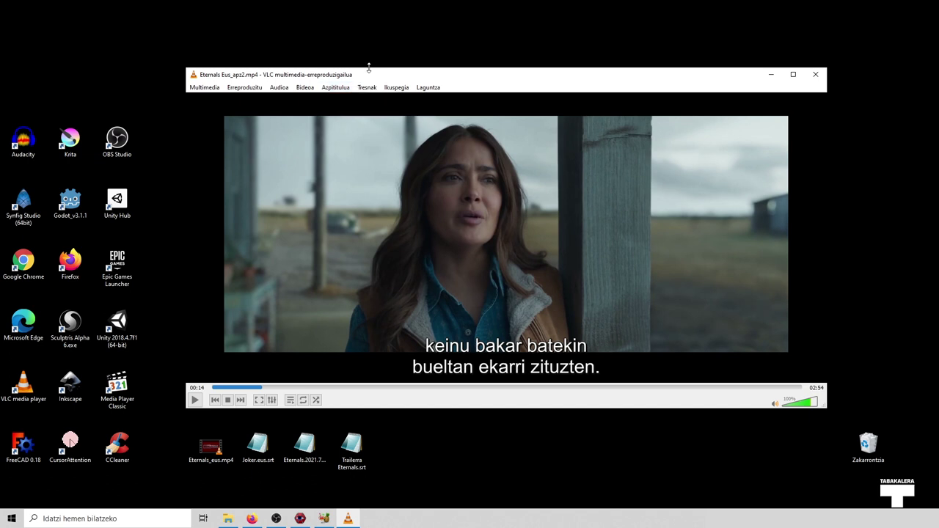
left_click_drag(380, 75, 377, 75)
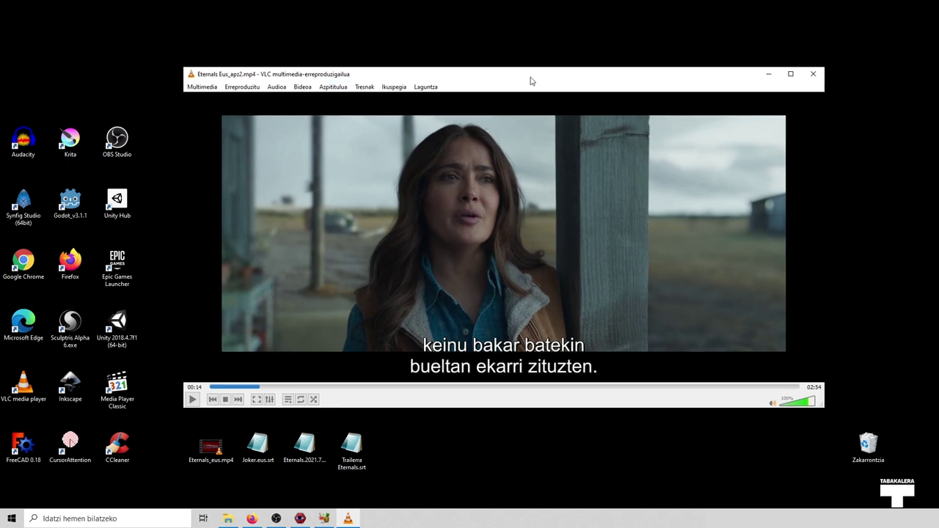
left_click(813, 73)
Switch to HandBrake, close it, and deselect the encoded video on the desktop
left_click(329, 522)
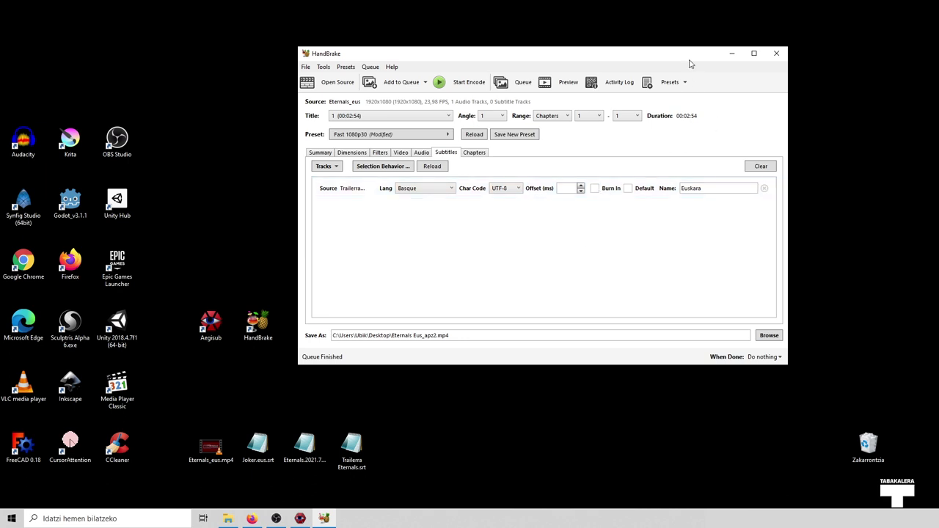
left_click_drag(693, 59, 658, 51)
left_click_drag(342, 45, 443, 53)
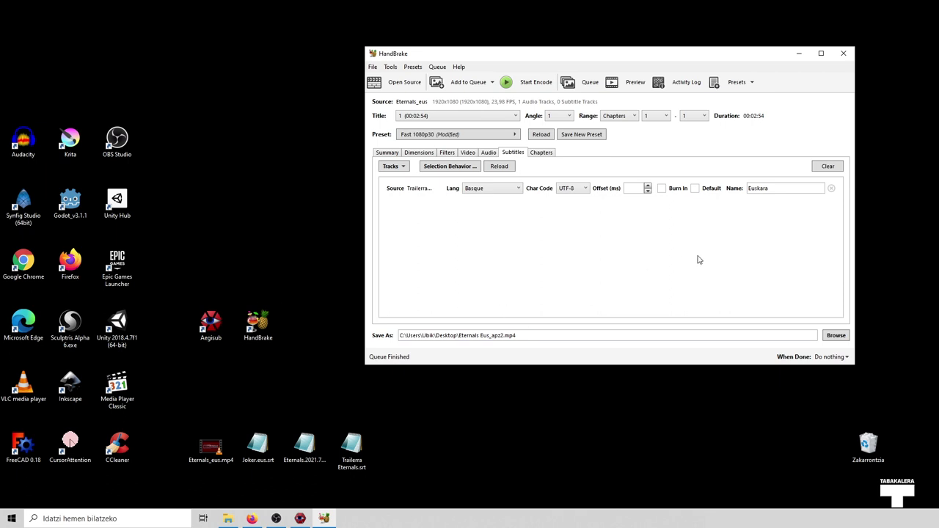
left_click(843, 53)
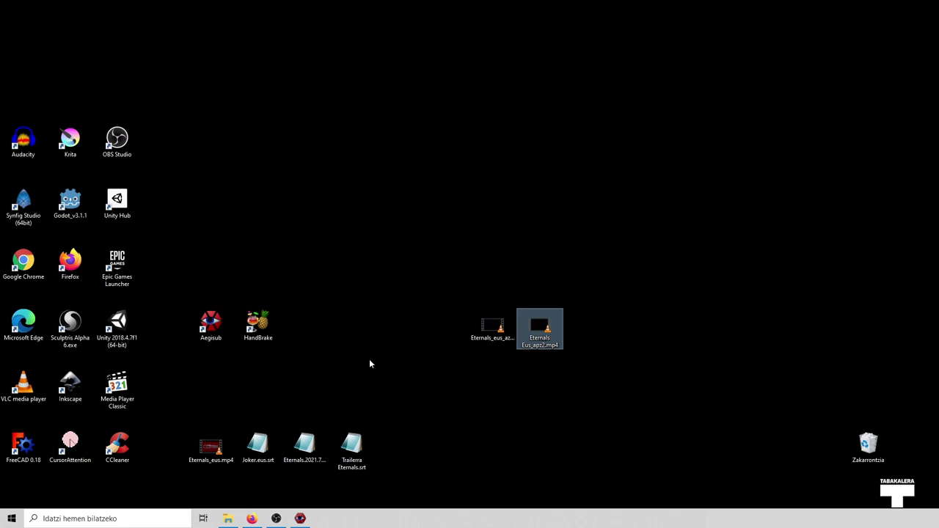
left_click(552, 431)
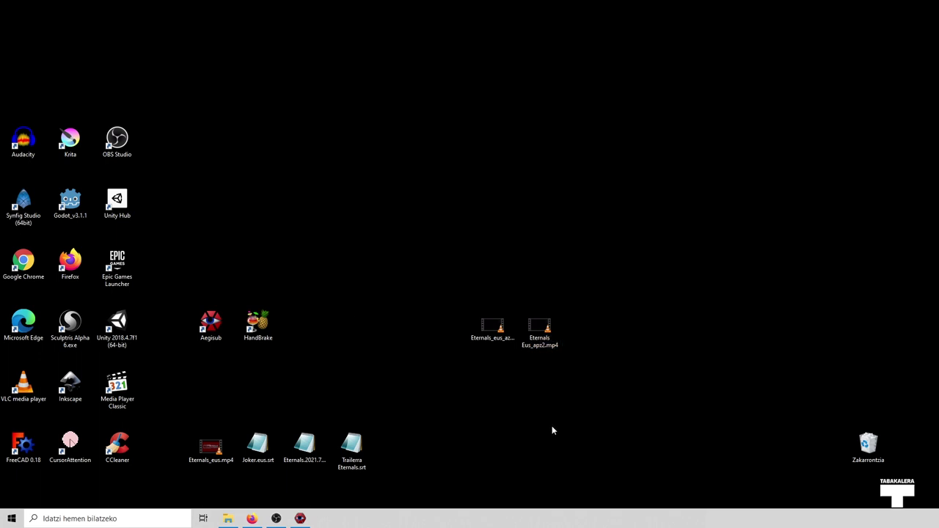